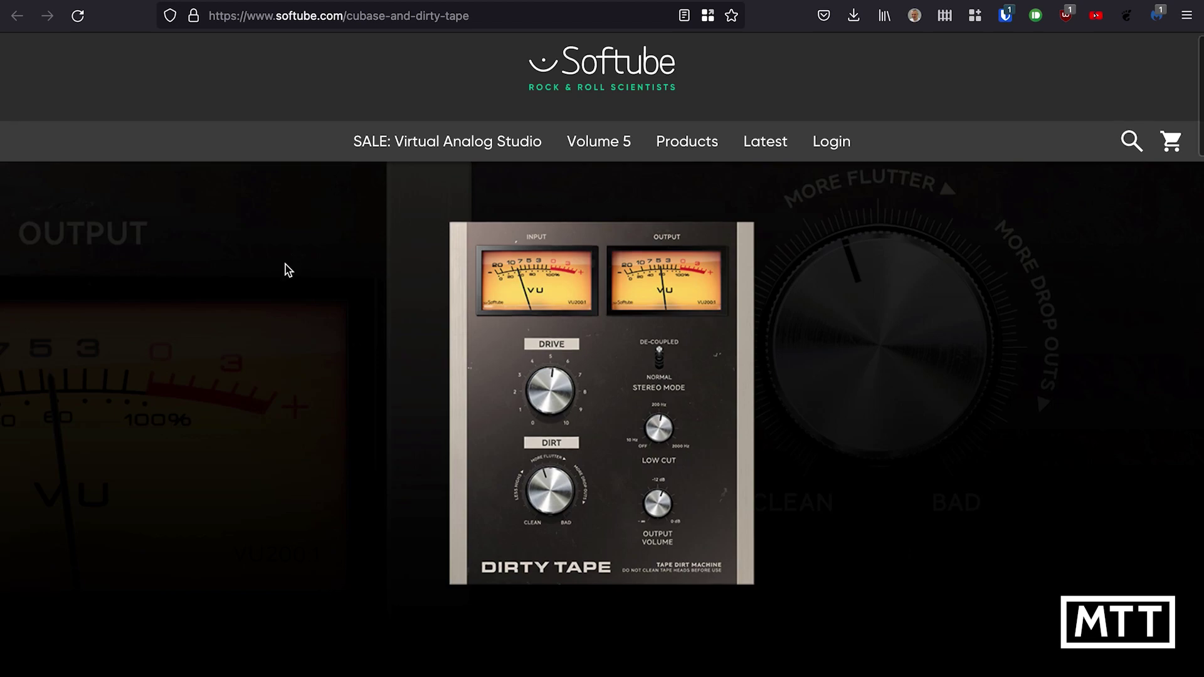
# Step: Scroll down the Softube welcome offer page toward the Ready to Rock? button
pyautogui.scroll(-6, 288, 270)
pyautogui.scroll(-6, 288, 270)
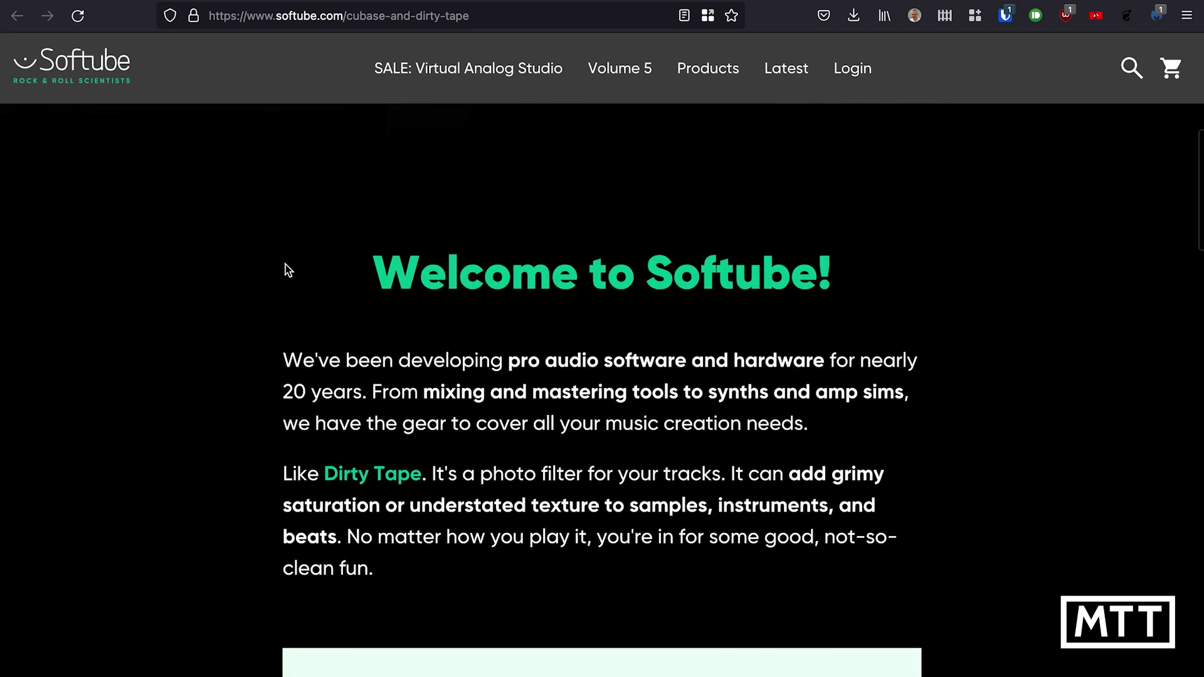
pyautogui.scroll(-4, 285, 263)
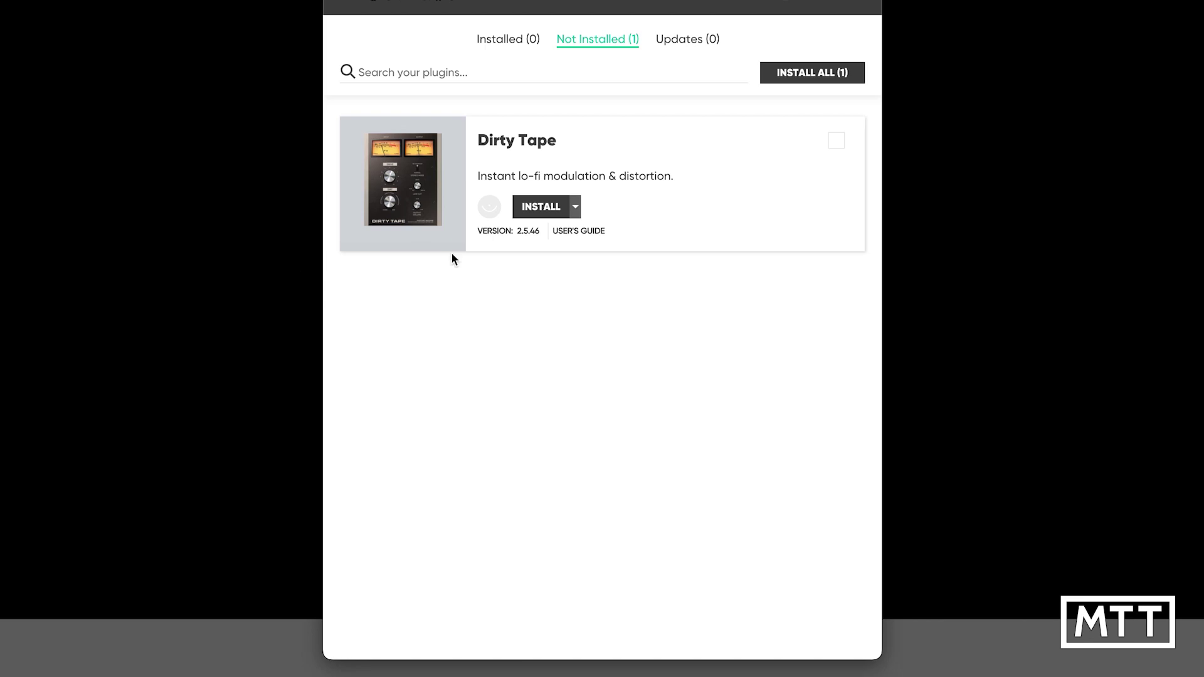
# Step: Install Dirty Tape 2.5.46 from Softube Central's Not Installed list
pyautogui.click(547, 208)
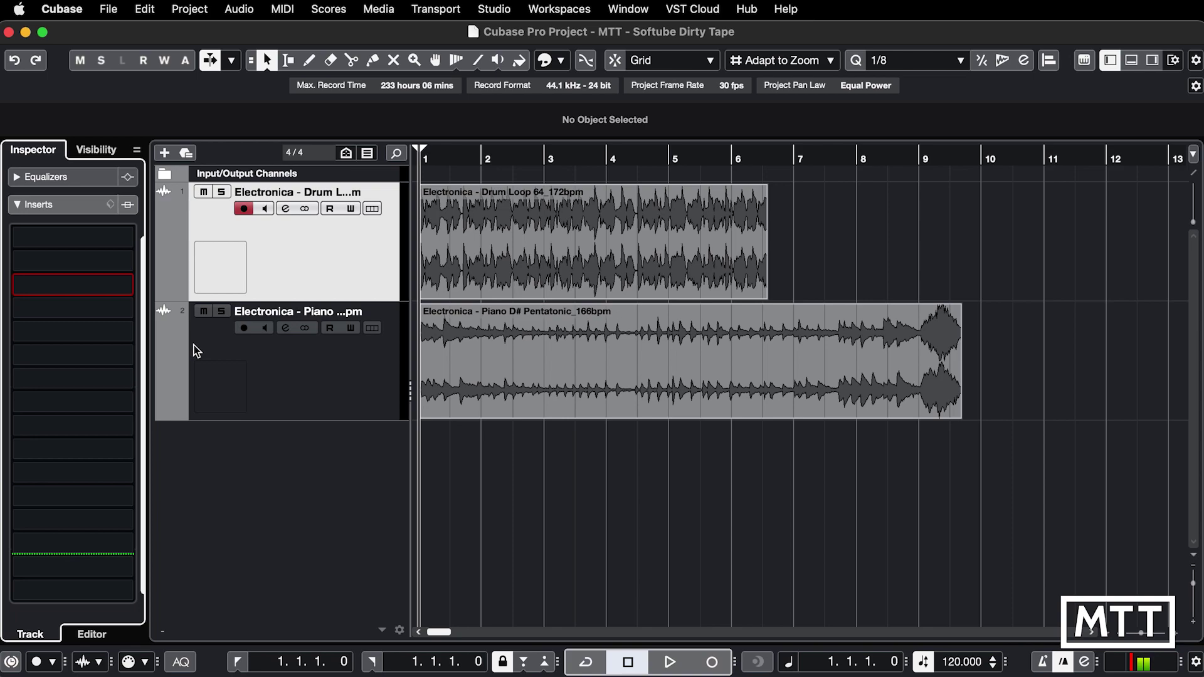
# Step: Insert Dirty Tape on the Drum Loop track by searching 'dirty' in an Inspector insert slot
pyautogui.click(126, 288)
pyautogui.write('dirty')
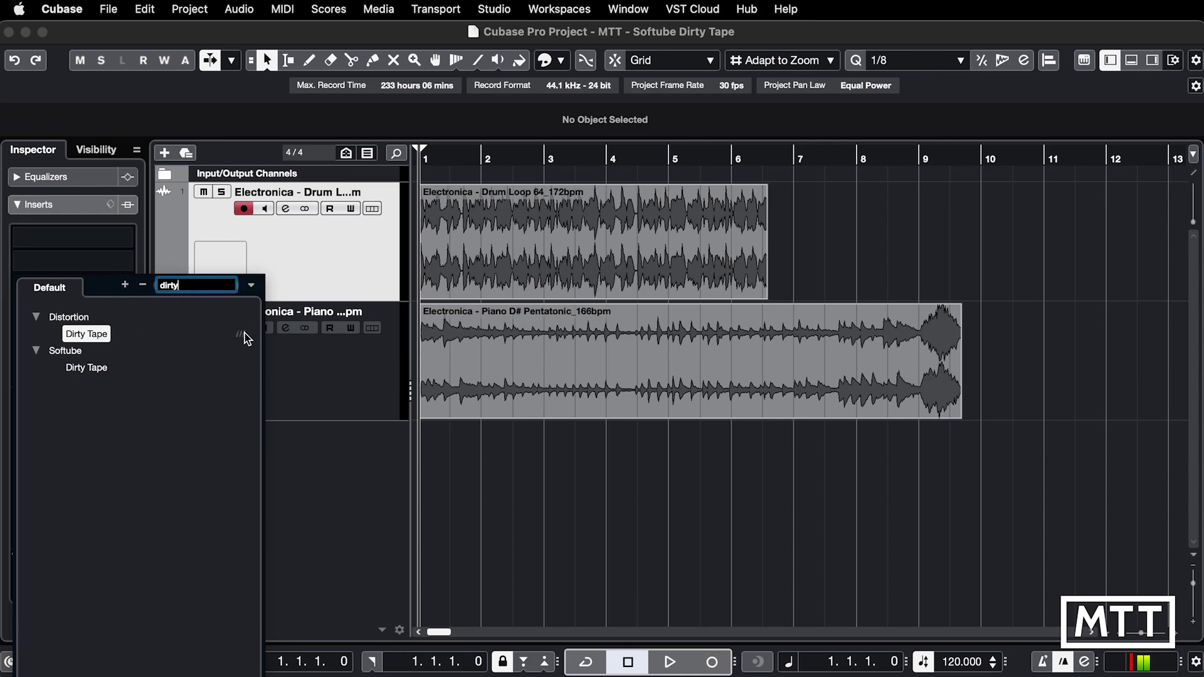
pyautogui.click(100, 338)
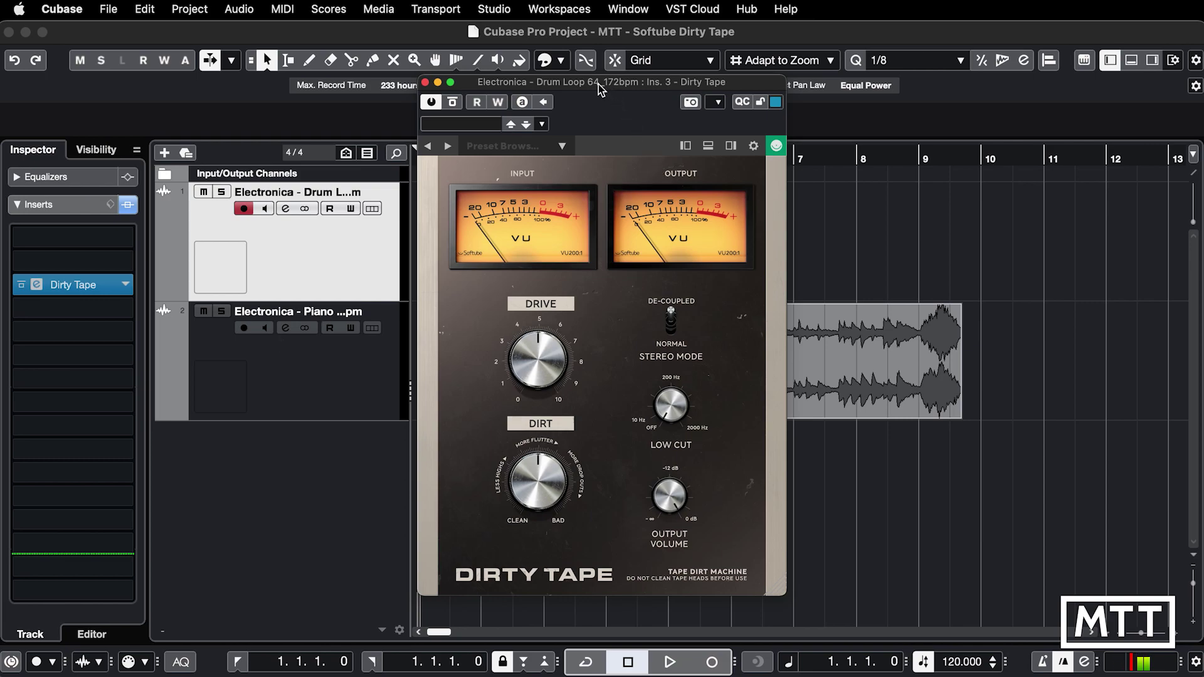
# Step: Move the Dirty Tape panel aside, solo the Drum Loop, and play it with Drive raised slightly
pyautogui.moveTo(598, 84); pyautogui.dragTo(840, 113)
pyautogui.click(596, 245)
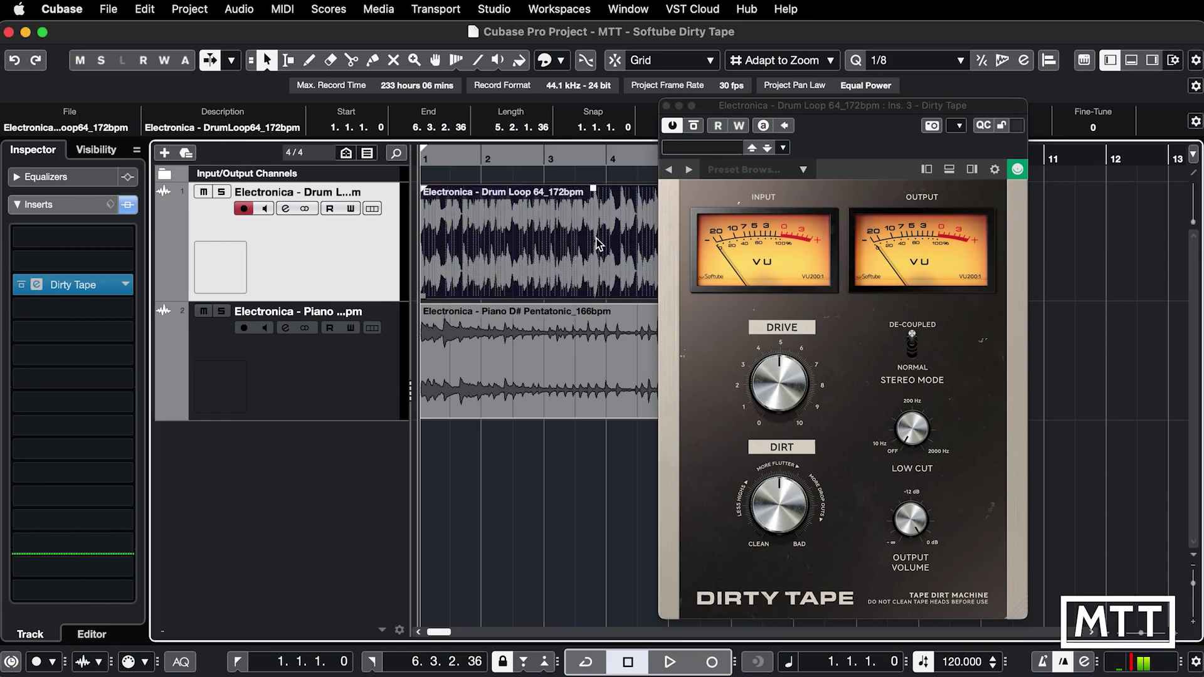
pyautogui.press('s')
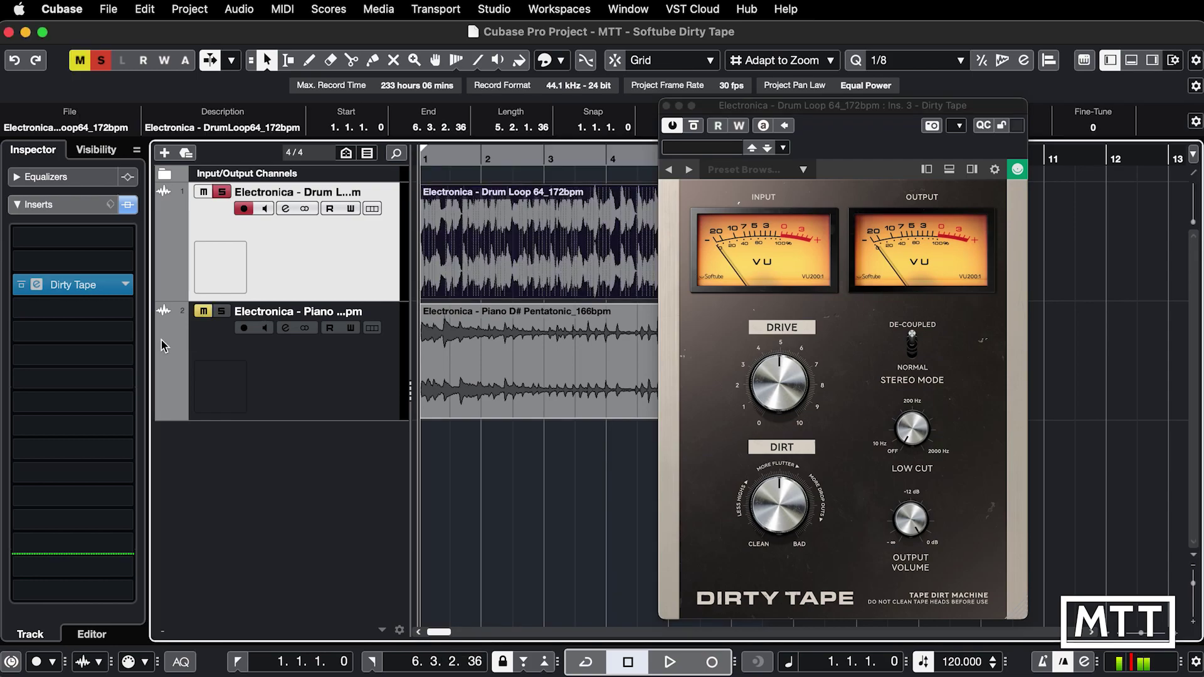
pyautogui.press('space')
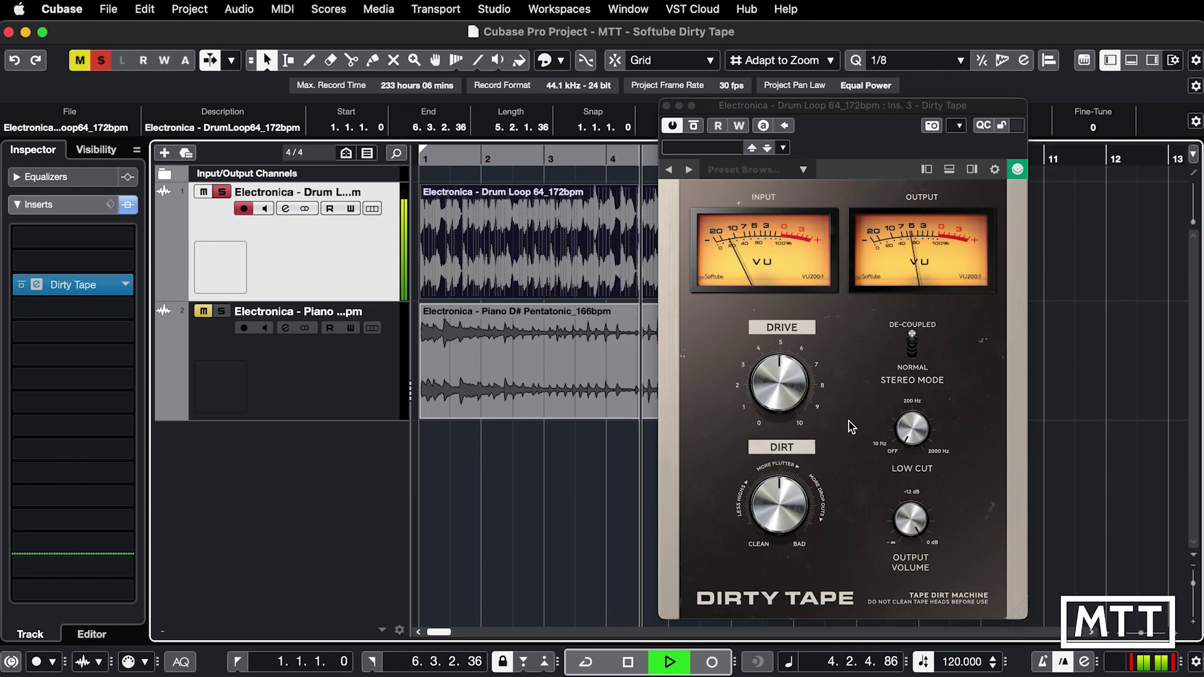
pyautogui.moveTo(774, 400); pyautogui.dragTo(759, 328)
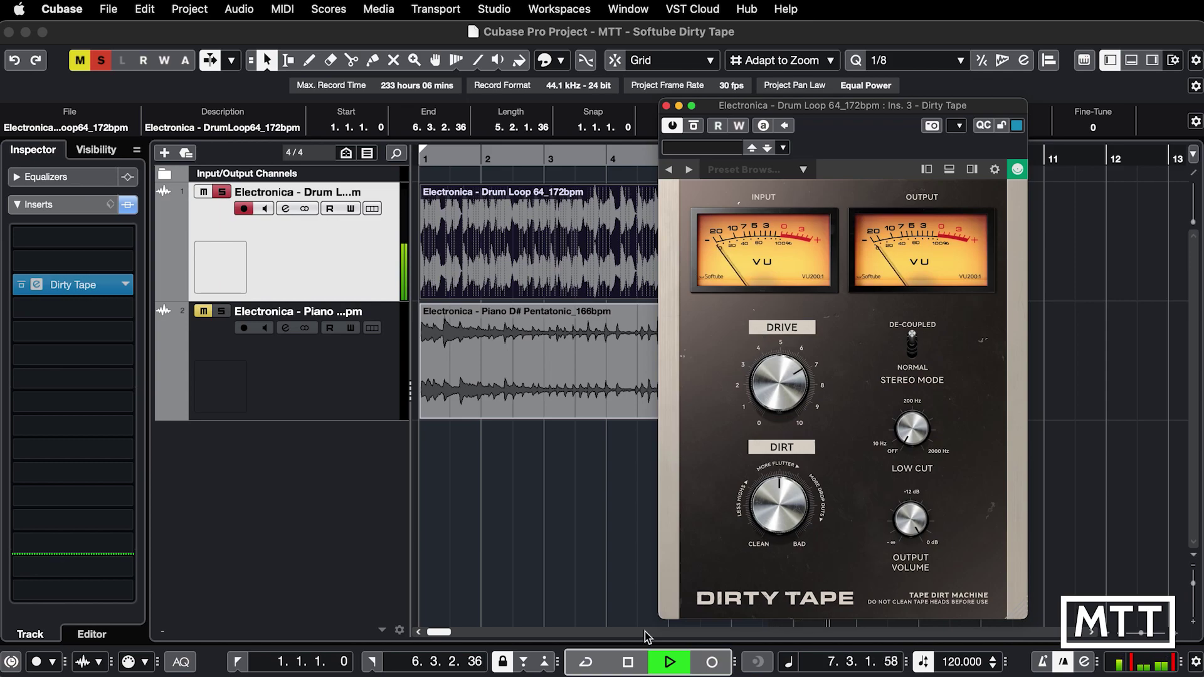
# Step: Enable Cycle playback and push Dirty Tape's Drive up to around 7–8
pyautogui.click(584, 662)
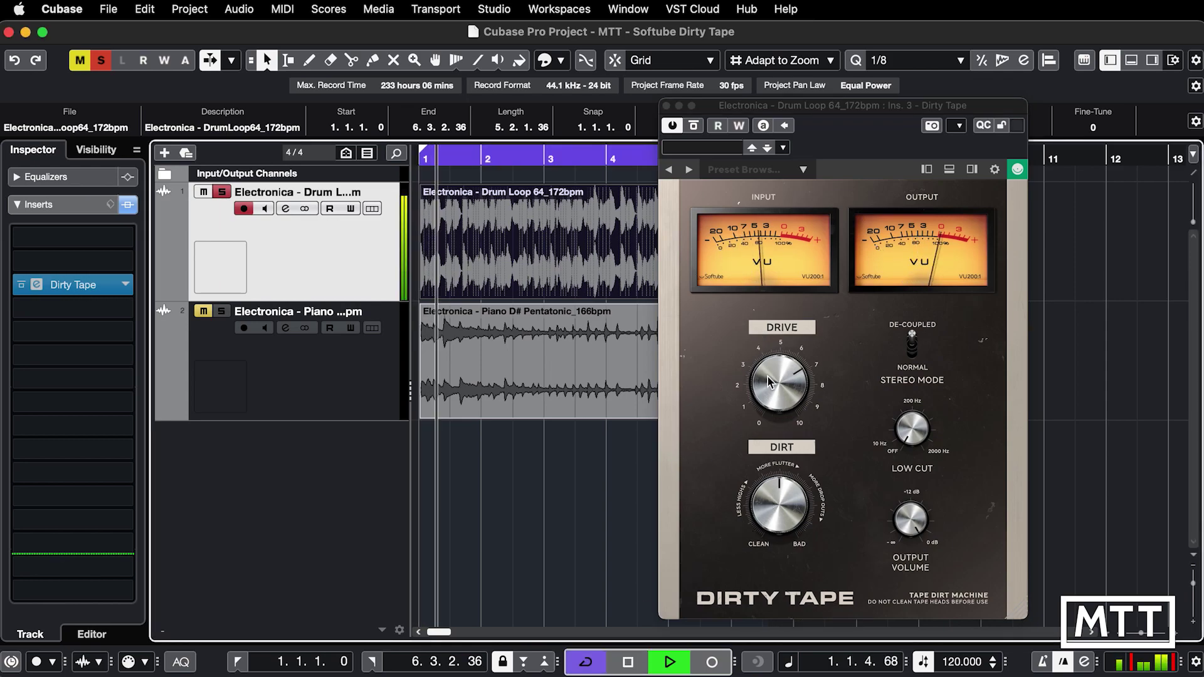
pyautogui.moveTo(767, 374); pyautogui.dragTo(775, 339)
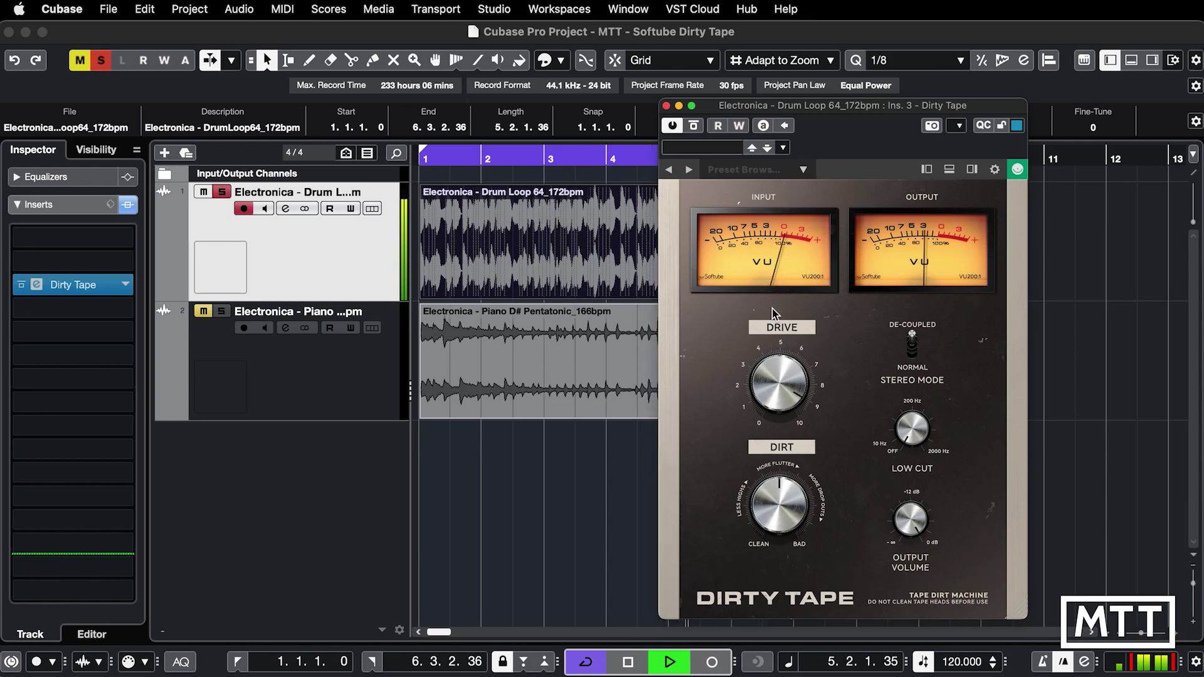
pyautogui.moveTo(777, 361); pyautogui.dragTo(778, 378)
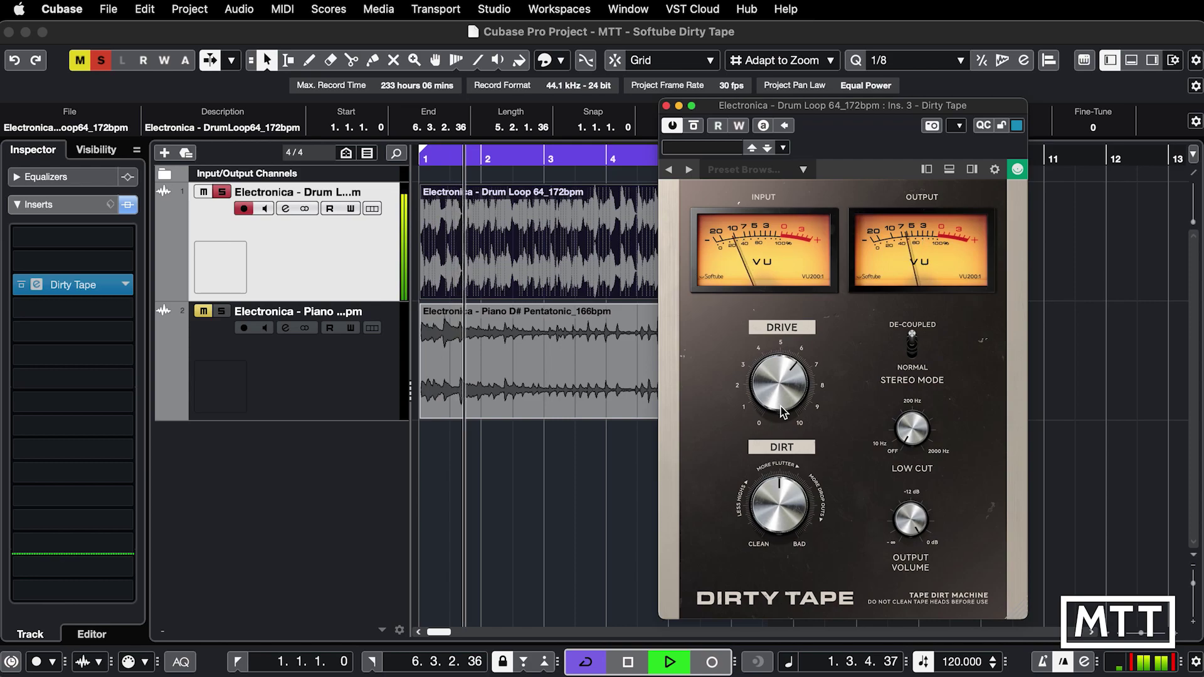
pyautogui.moveTo(781, 398); pyautogui.dragTo(775, 340)
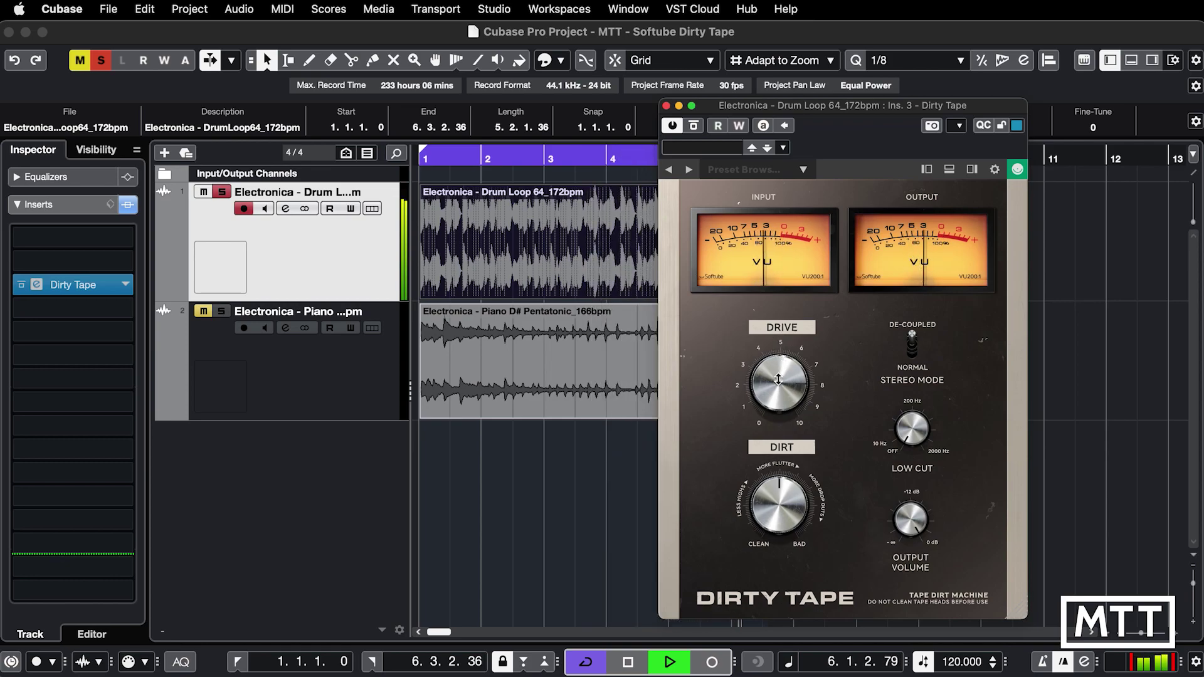
# Step: Turn Drive up toward 8, settle Dirt just above clean, and stop playback
pyautogui.moveTo(778, 374); pyautogui.dragTo(809, 386)
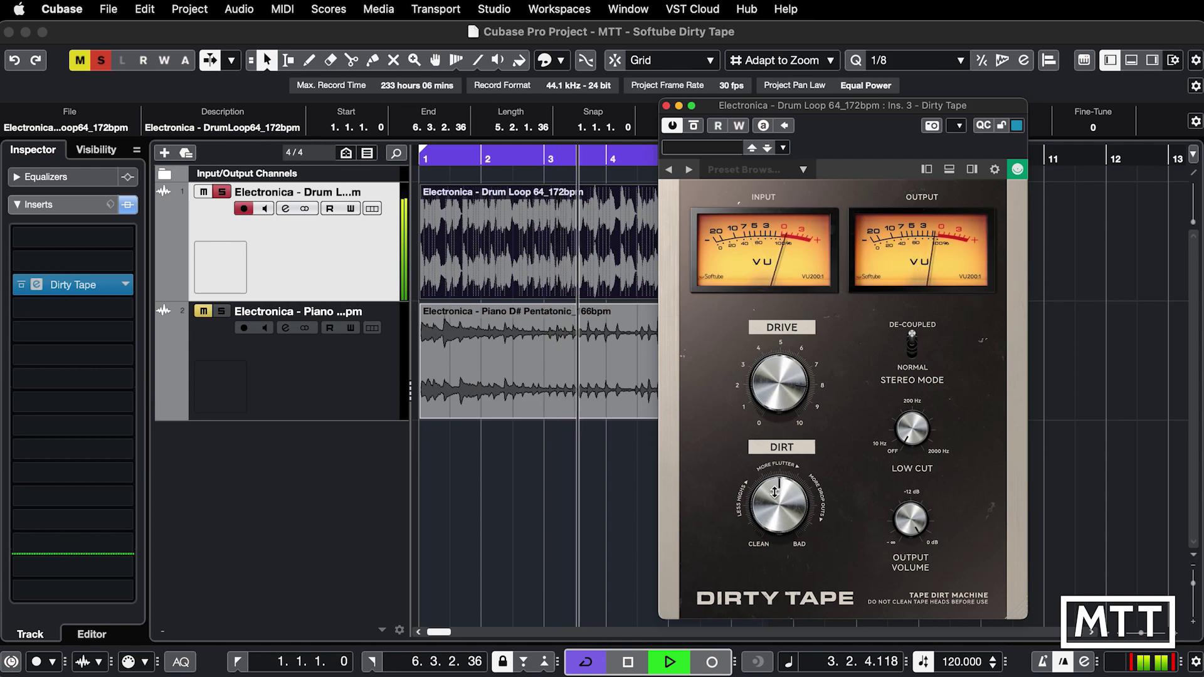
pyautogui.moveTo(775, 492); pyautogui.dragTo(775, 608)
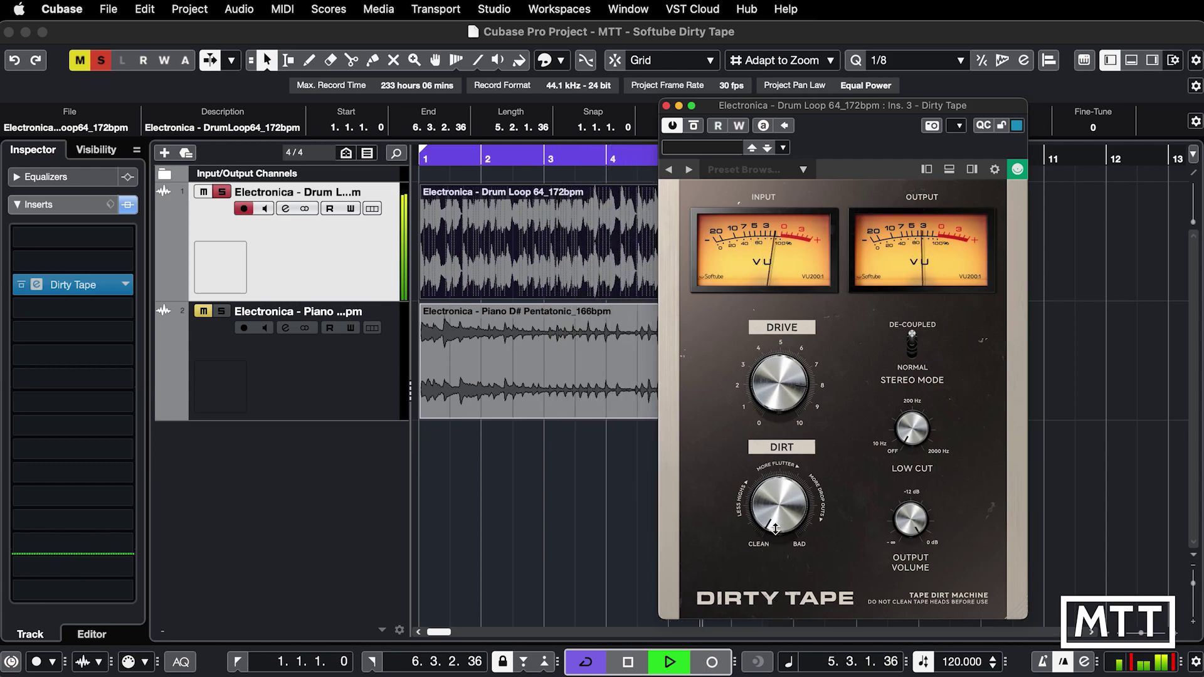
pyautogui.moveTo(775, 528); pyautogui.dragTo(802, 470)
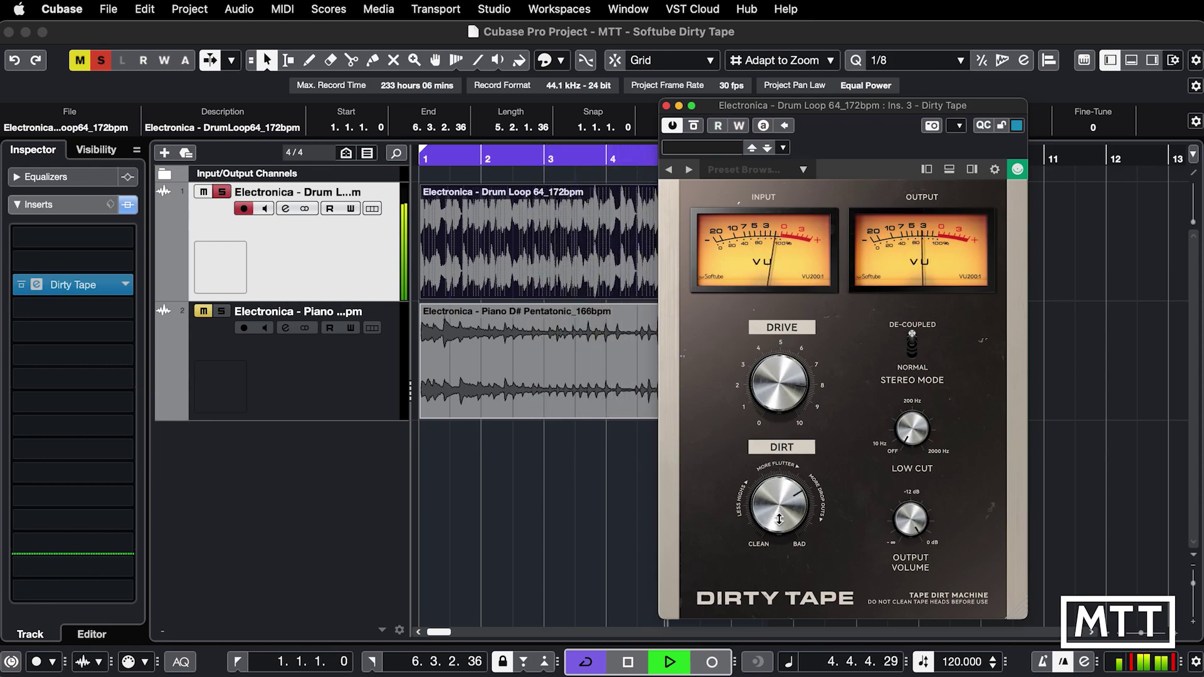
pyautogui.moveTo(778, 519); pyautogui.dragTo(770, 434)
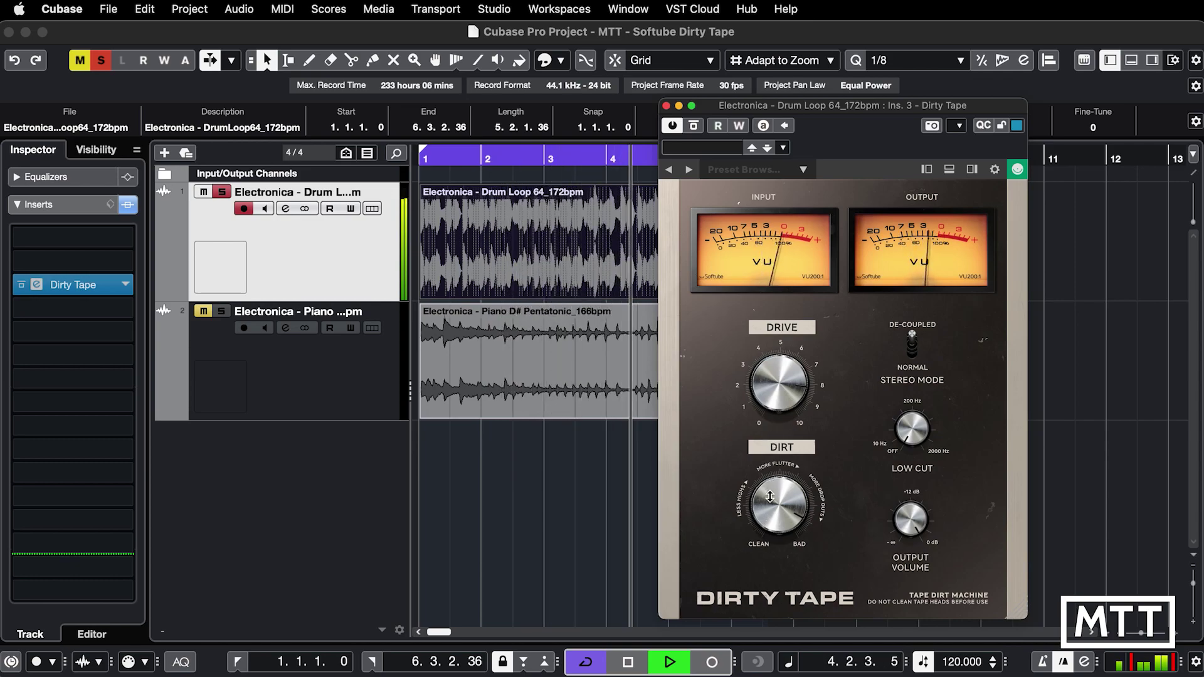
pyautogui.moveTo(770, 497); pyautogui.dragTo(770, 528)
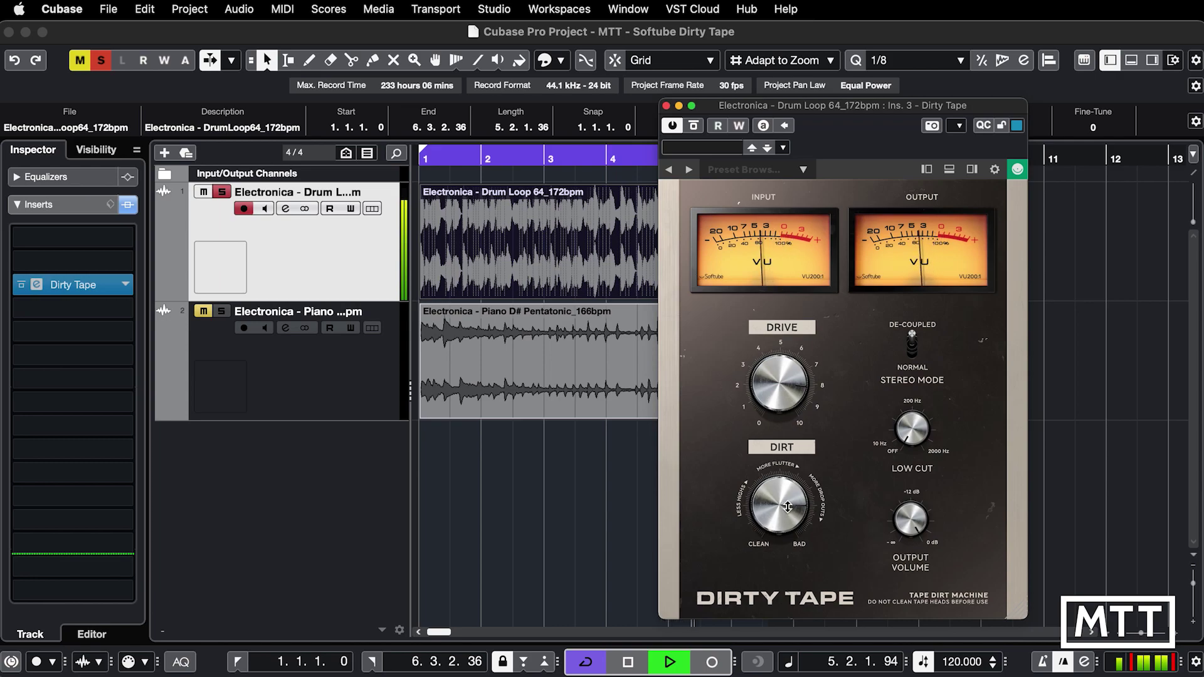
pyautogui.press('space')
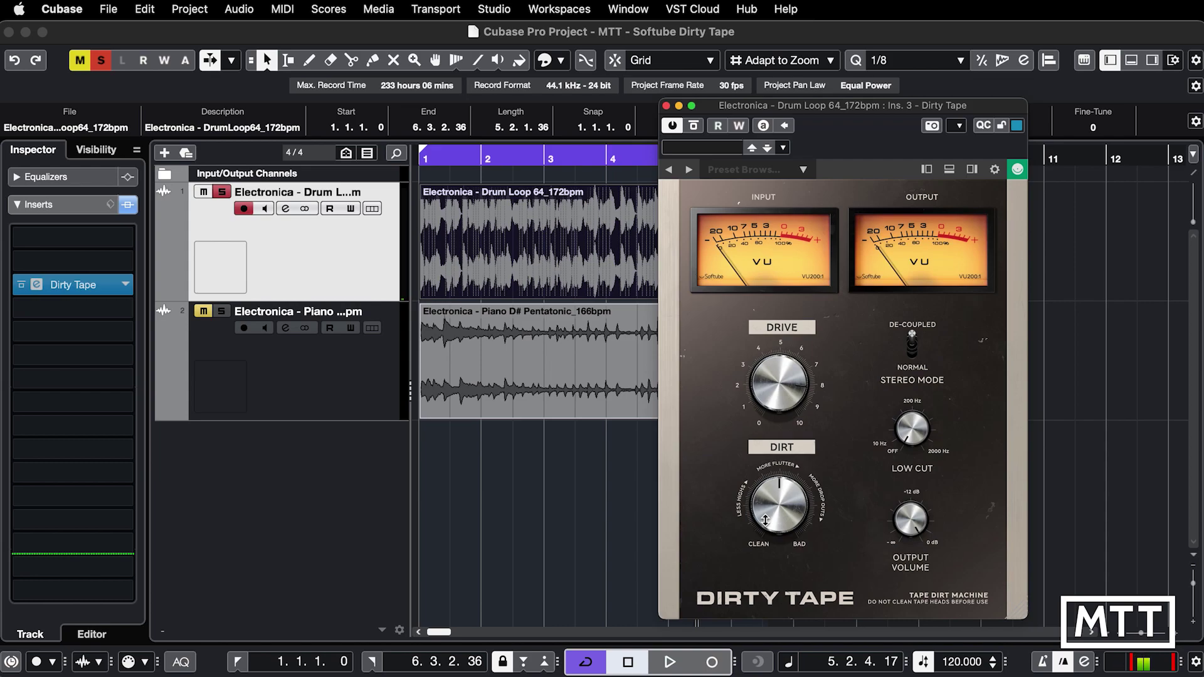
pyautogui.click(803, 170)
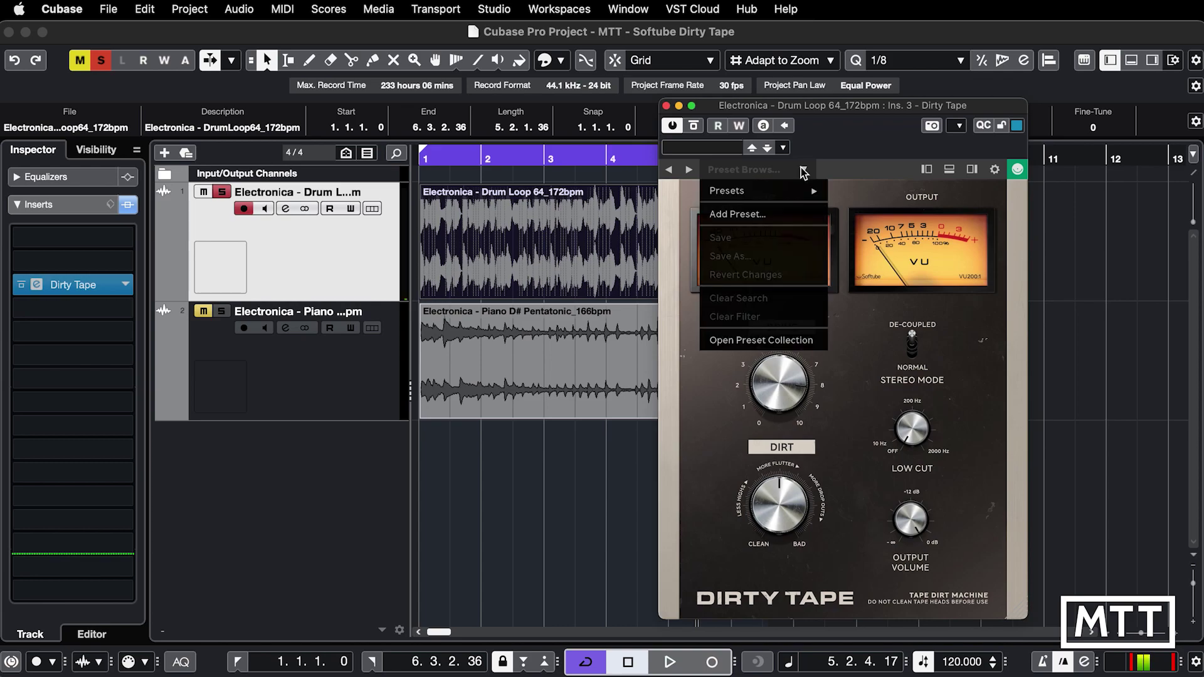
pyautogui.moveTo(803, 193)
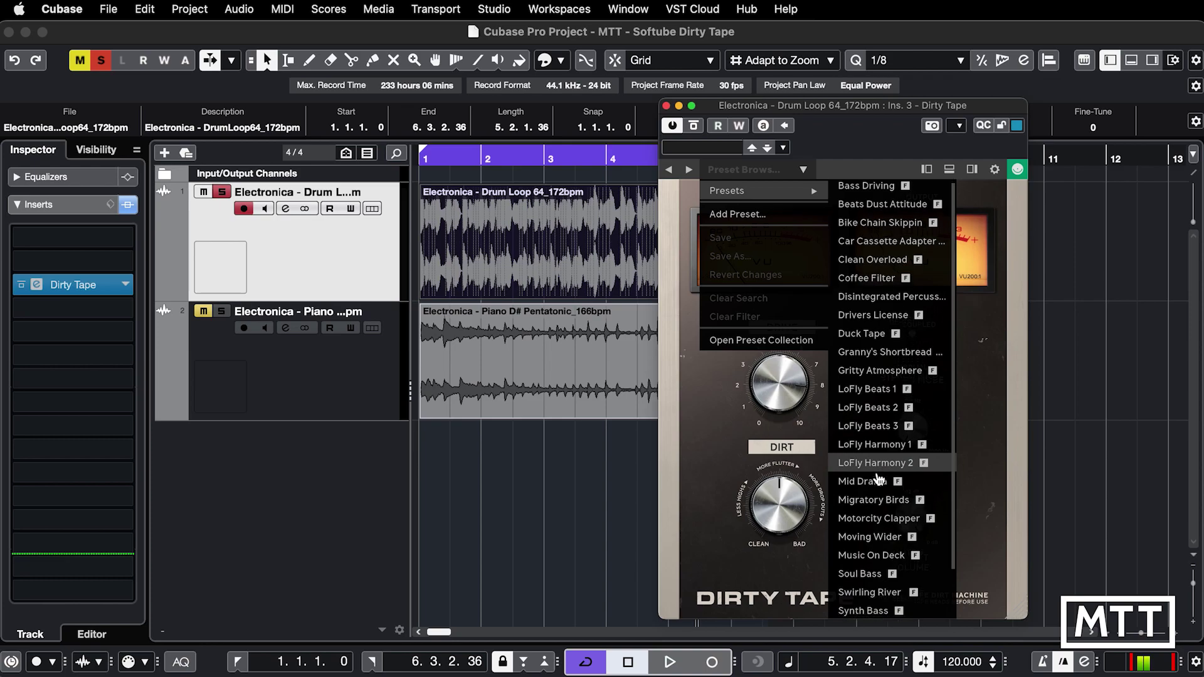
pyautogui.scroll(-3, 878, 470)
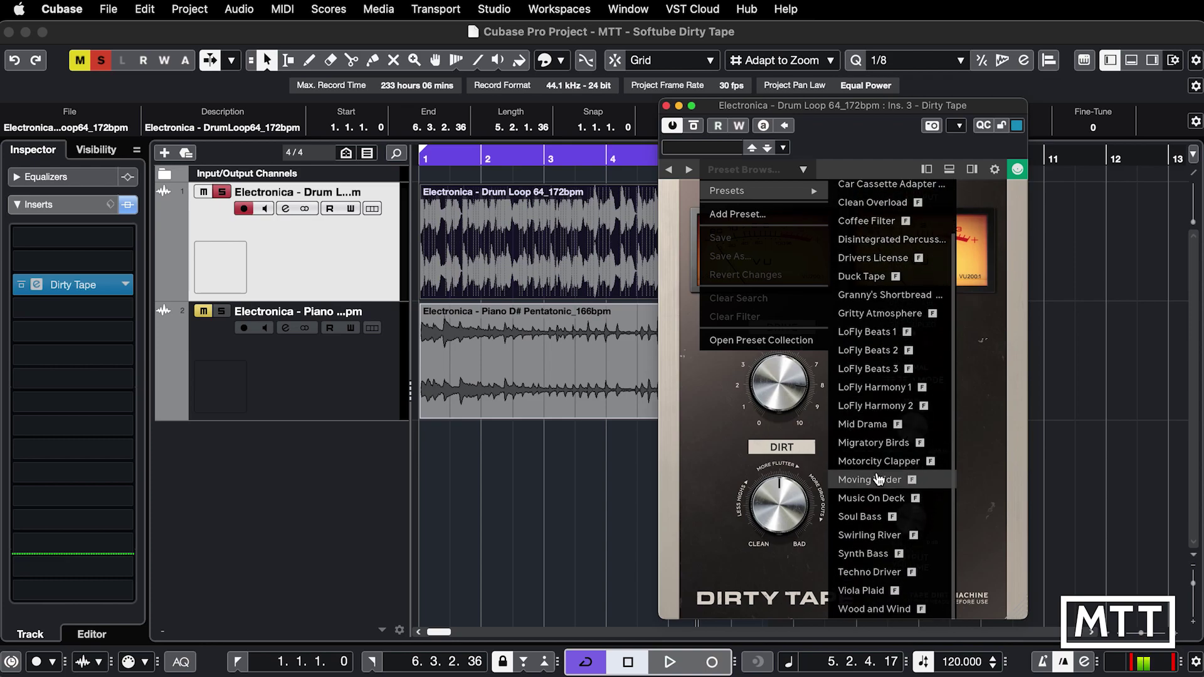
pyautogui.scroll(3, 878, 479)
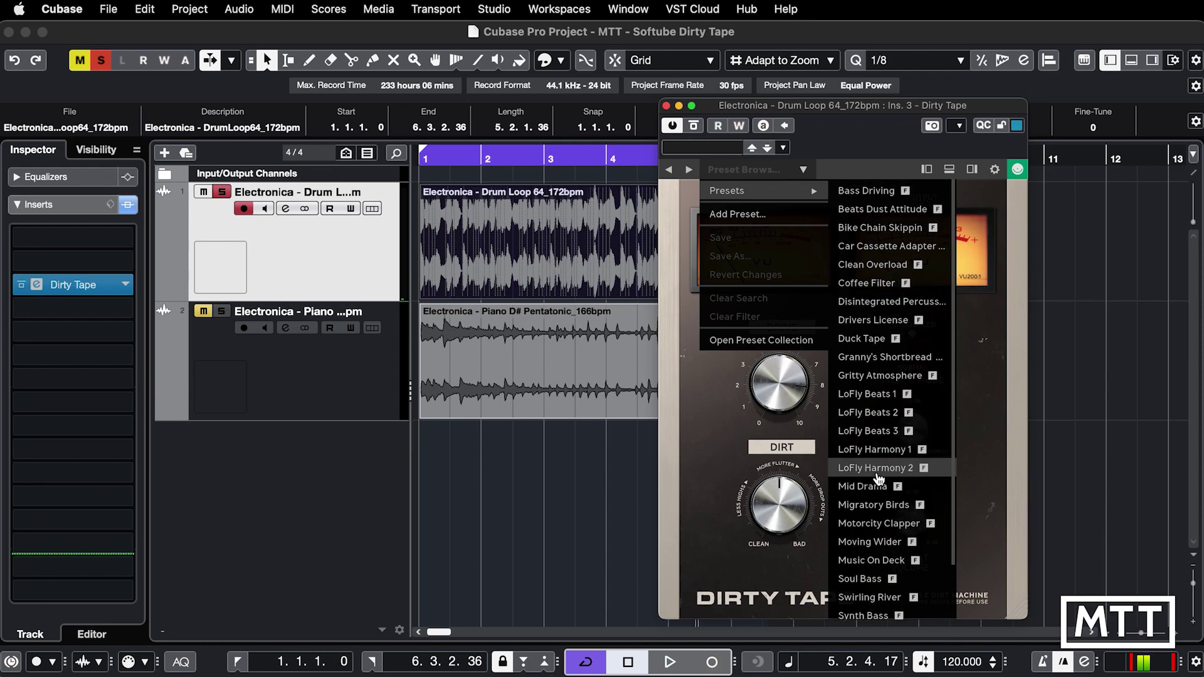
pyautogui.click(729, 434)
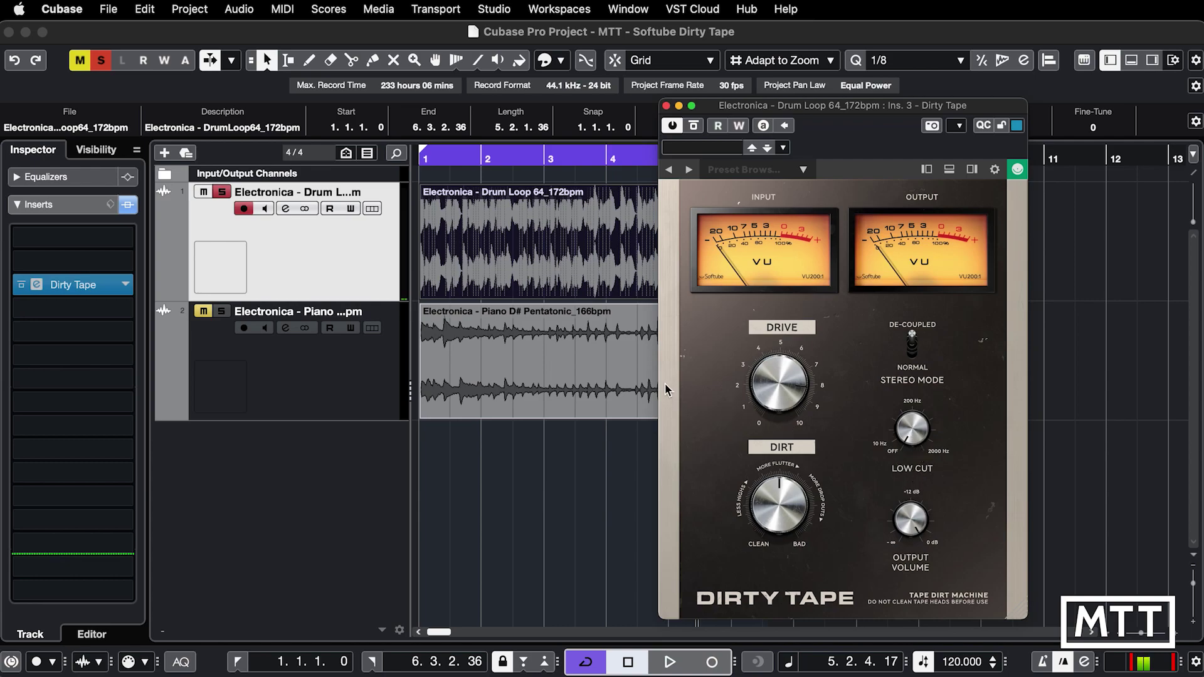
# Step: Play the drum loop from the start, switch Dirty Tape's Stereo Mode, then stop
pyautogui.press('space')
pyautogui.press('space')
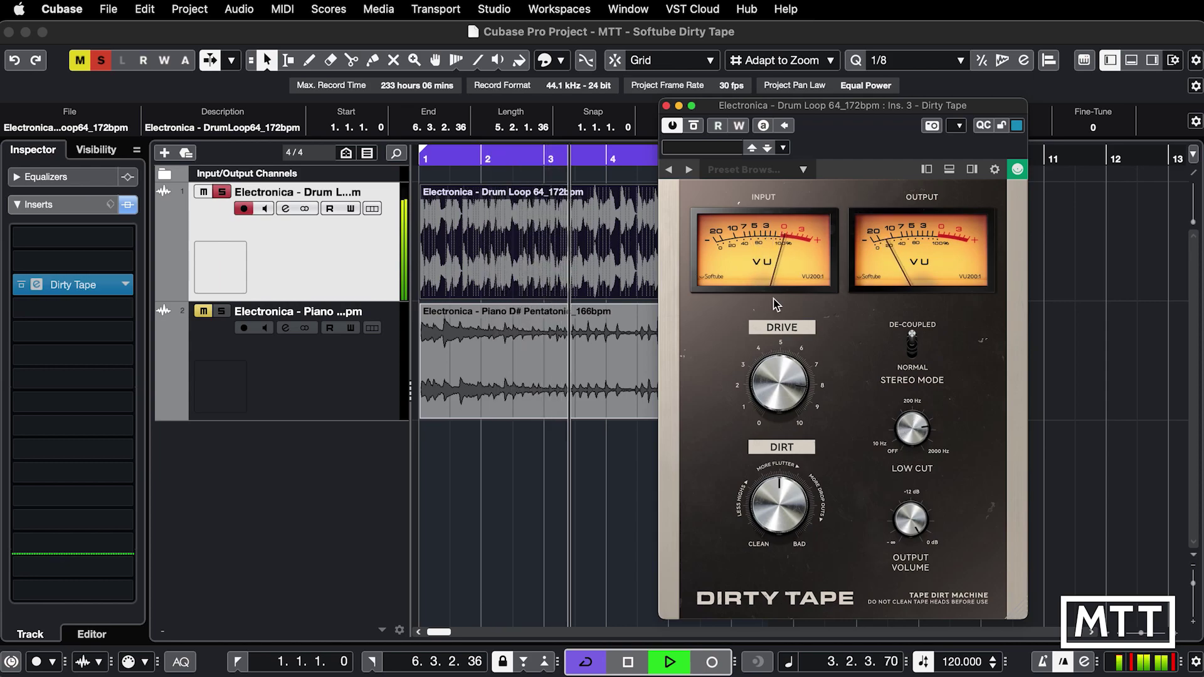
pyautogui.click(914, 352)
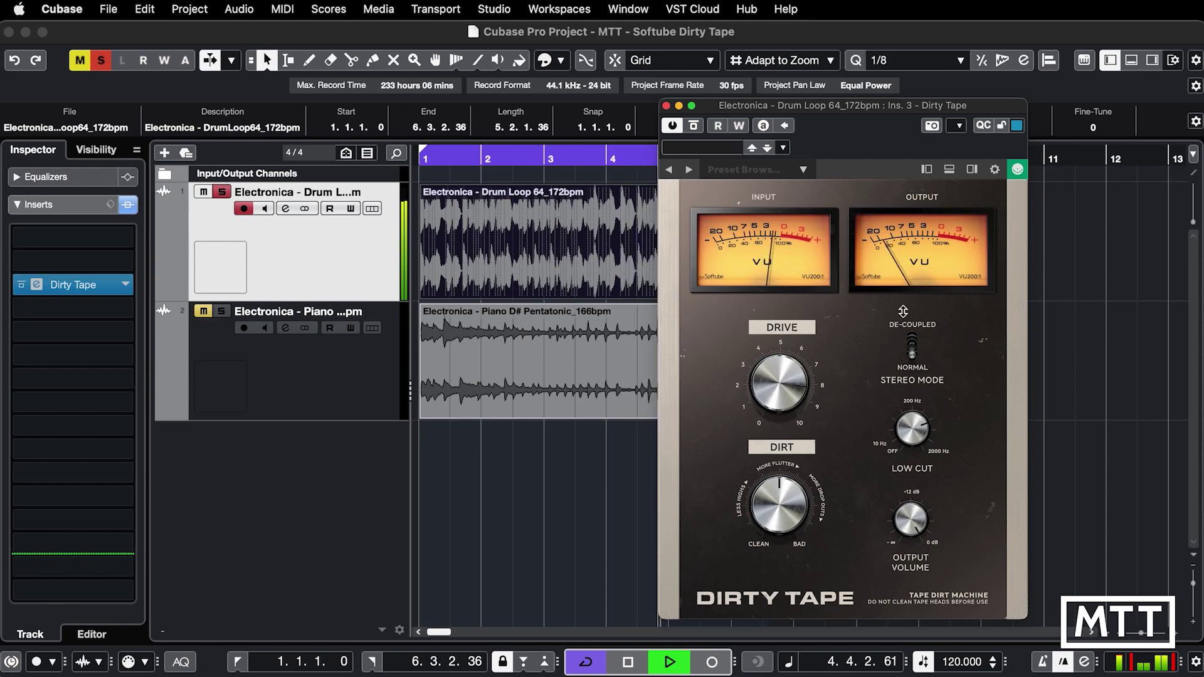
pyautogui.press('space')
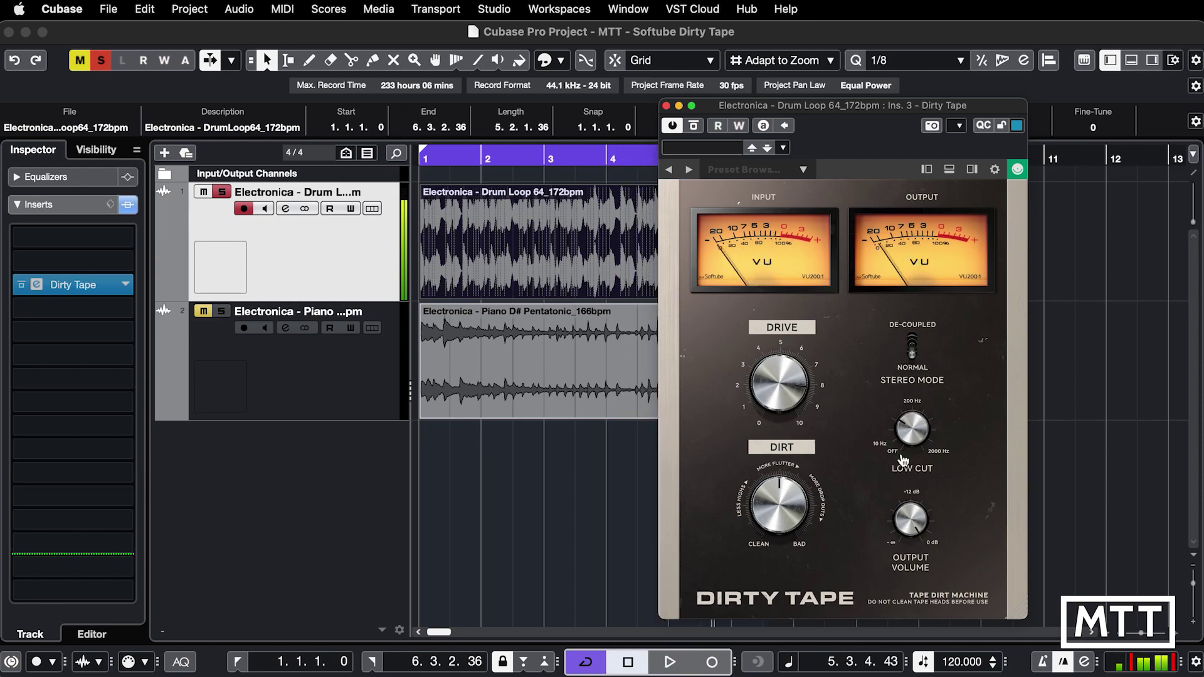
# Step: Load the Drivers License preset into the drum loop's Dirty Tape
pyautogui.click(804, 168)
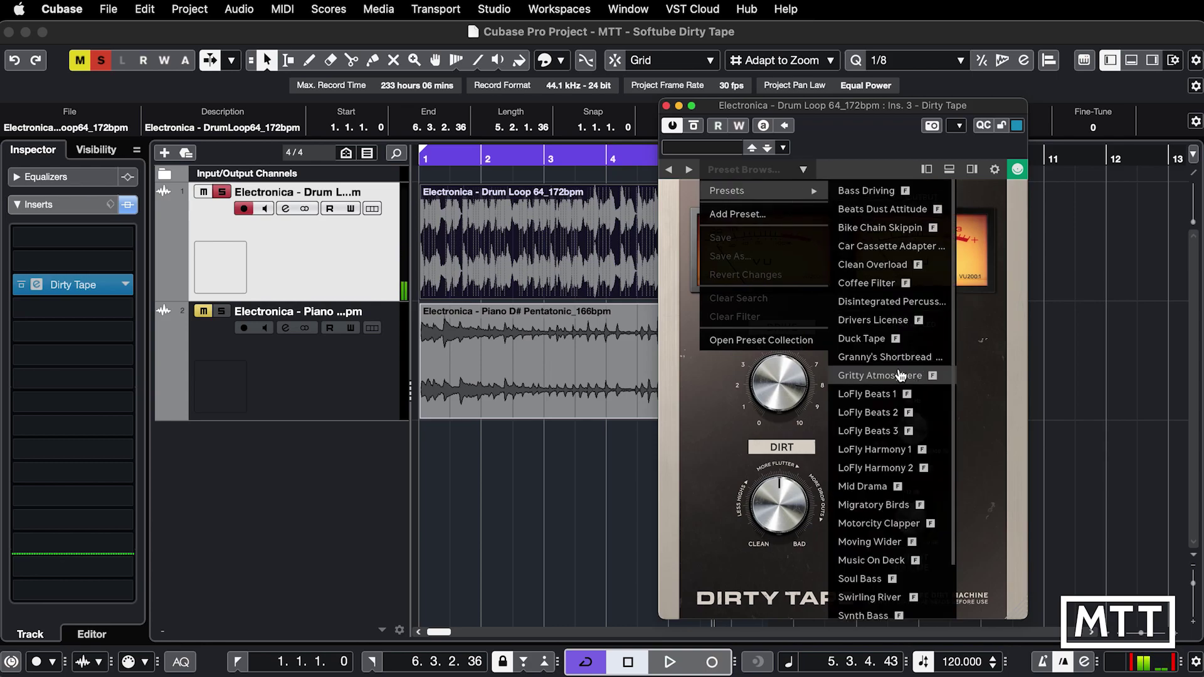
pyautogui.click(873, 322)
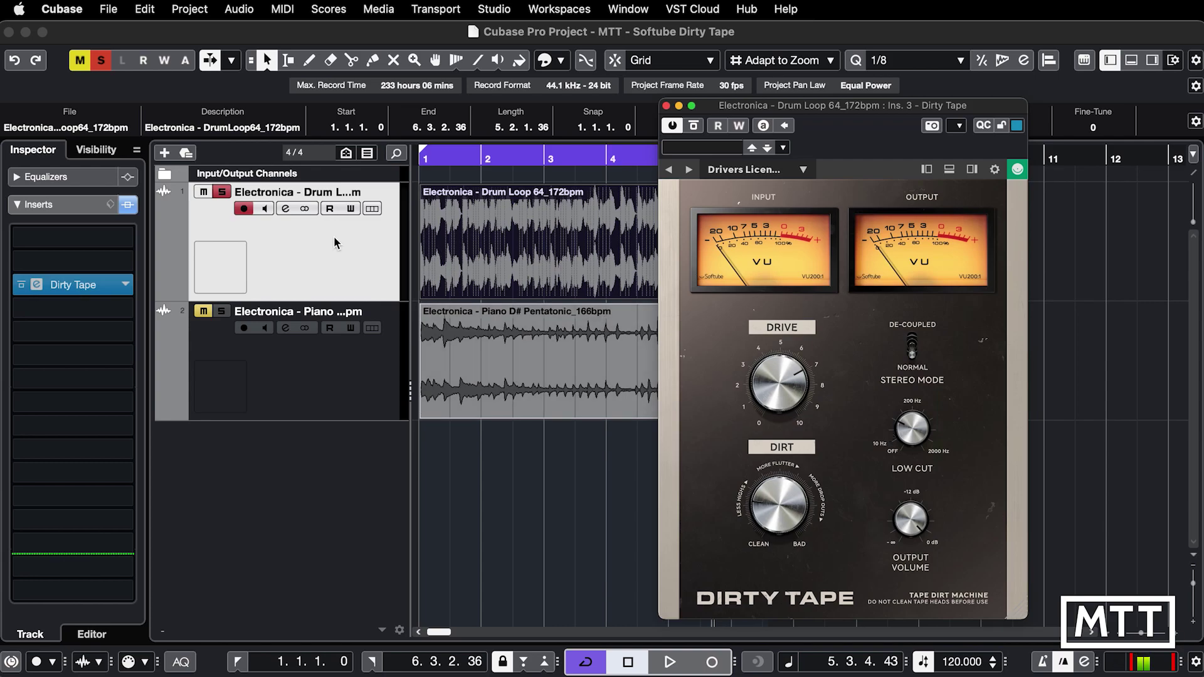
# Step: Solo the piano track and insert Dirty Tape on it via a 'dirt' search
pyautogui.click(295, 311)
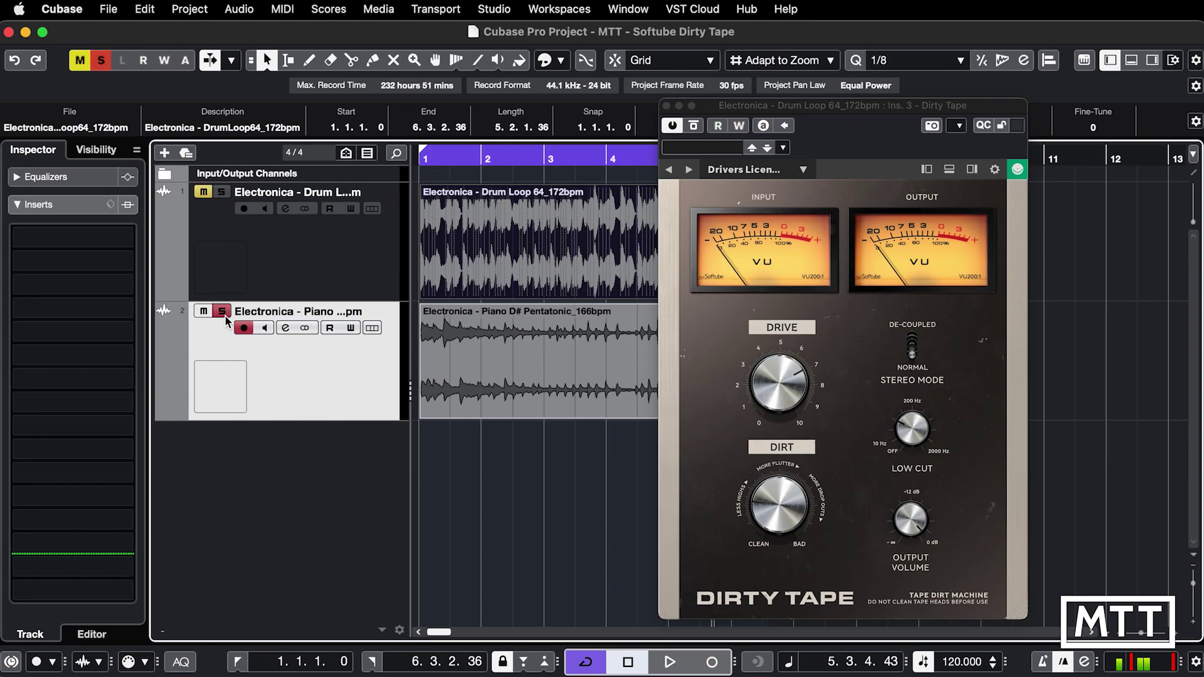
pyautogui.click(667, 105)
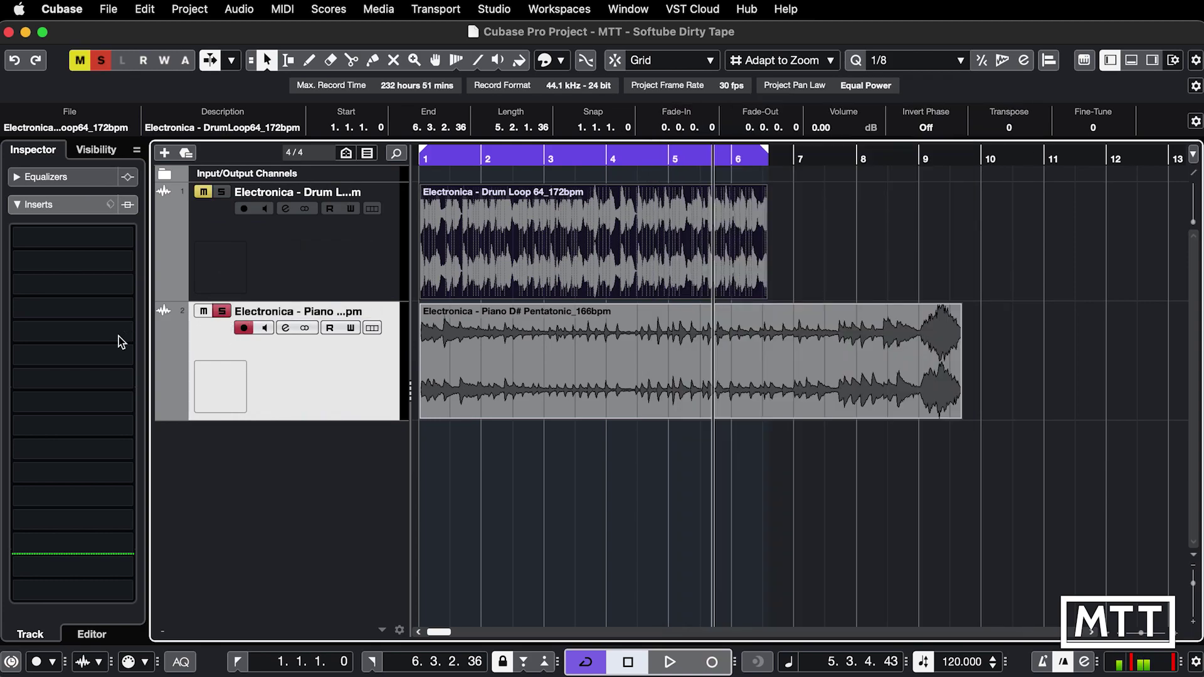
pyautogui.click(94, 328)
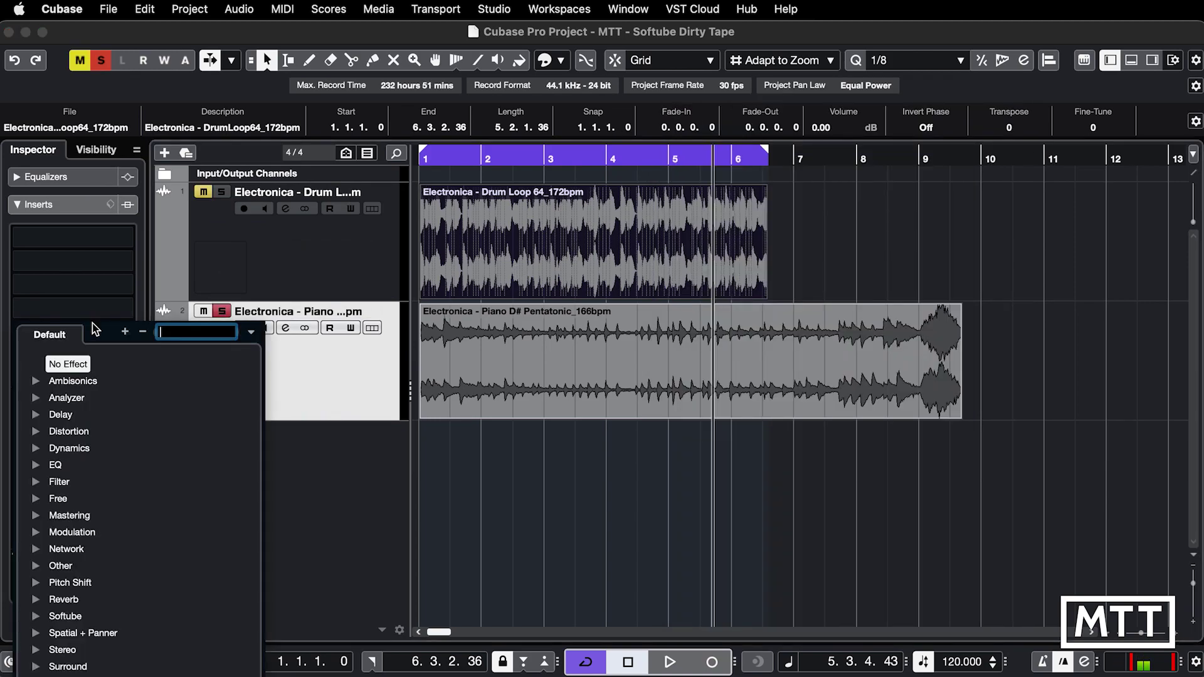
pyautogui.write('dirty')
pyautogui.press('Return')
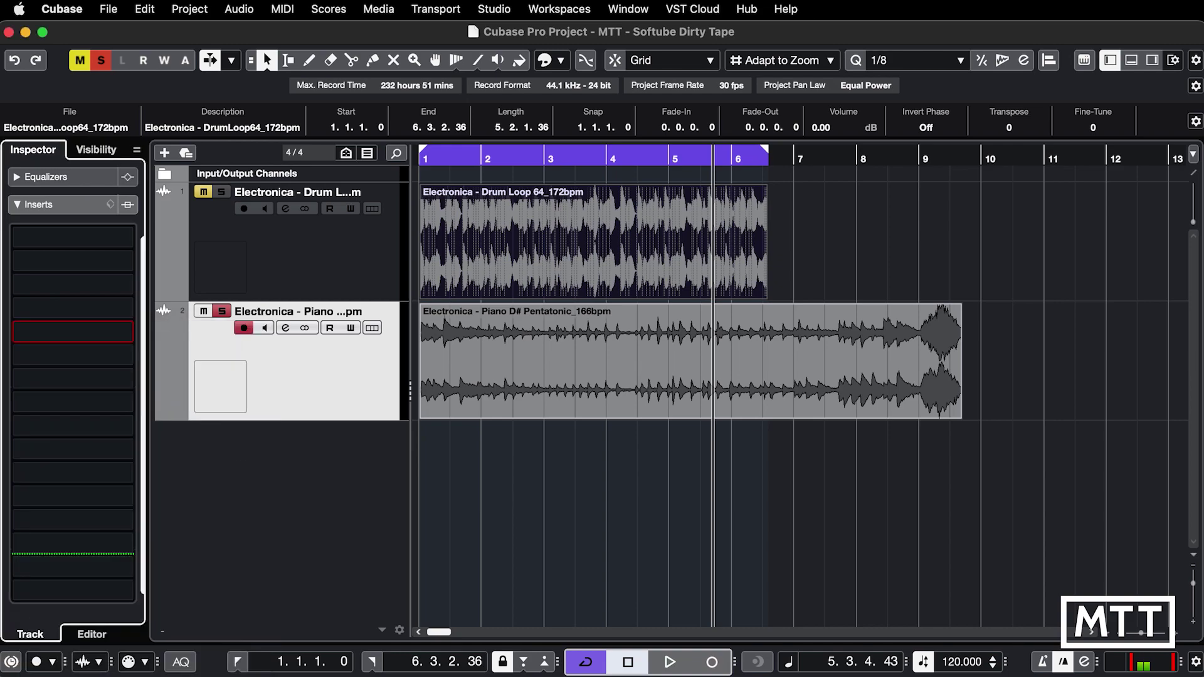
# Step: Load the Car Cassette Adapter preset into the piano's Dirty Tape
pyautogui.click(536, 150)
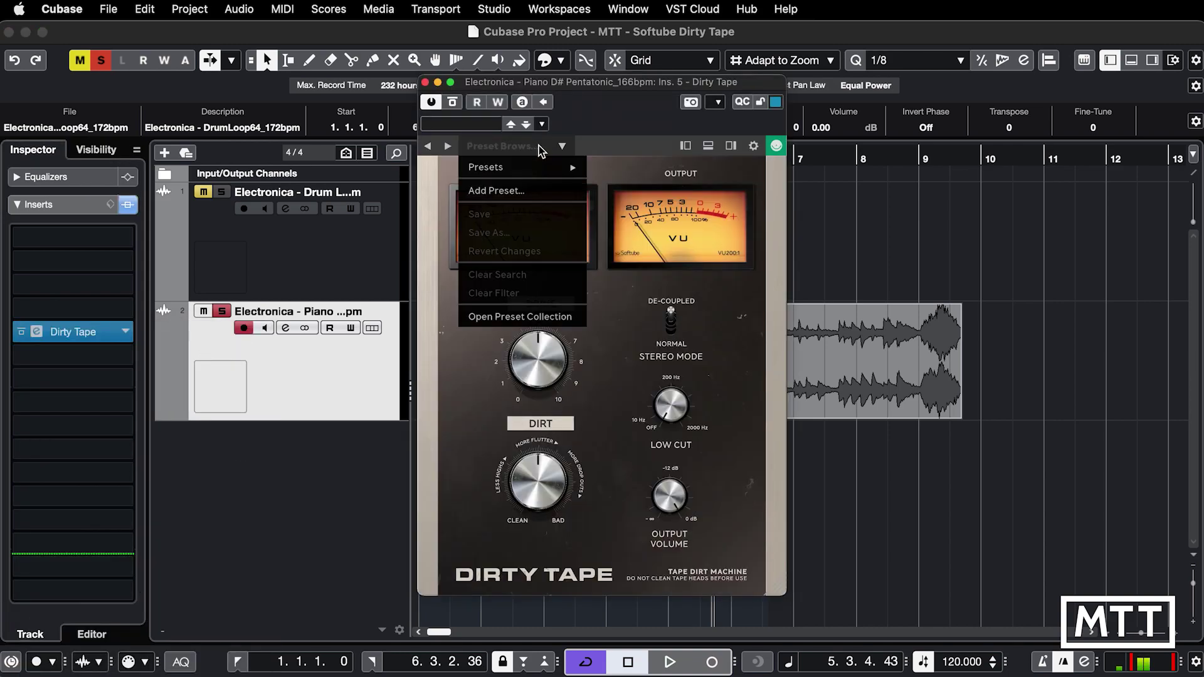
pyautogui.moveTo(578, 169)
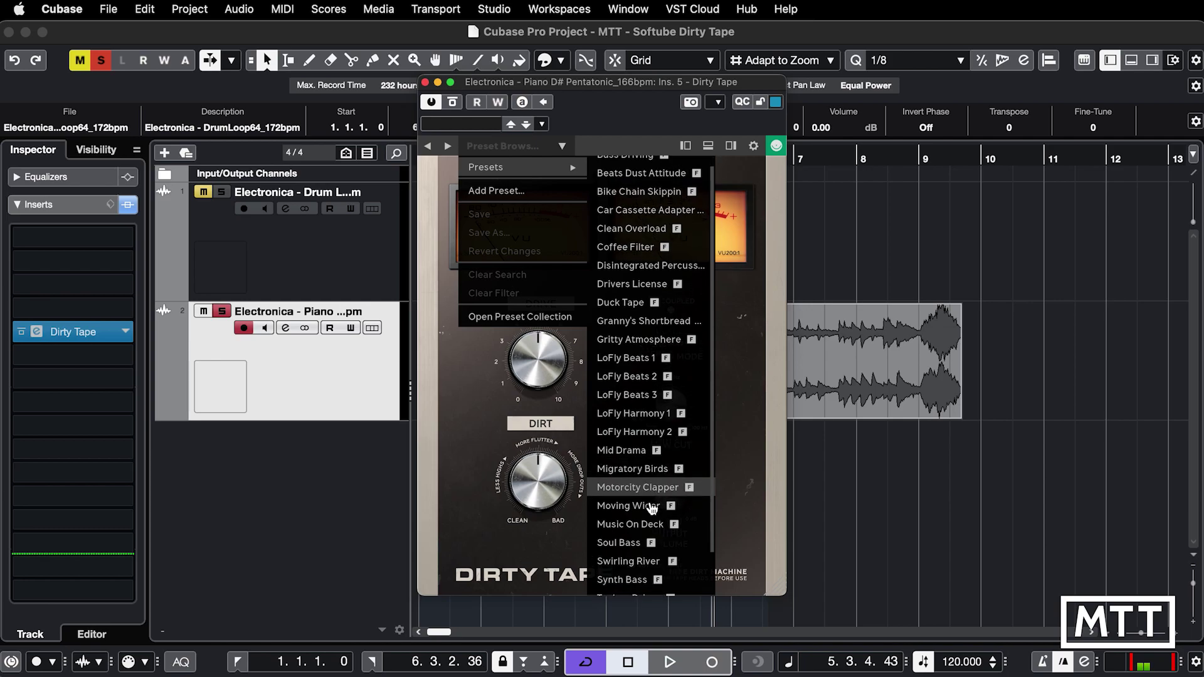
pyautogui.scroll(-3, 661, 489)
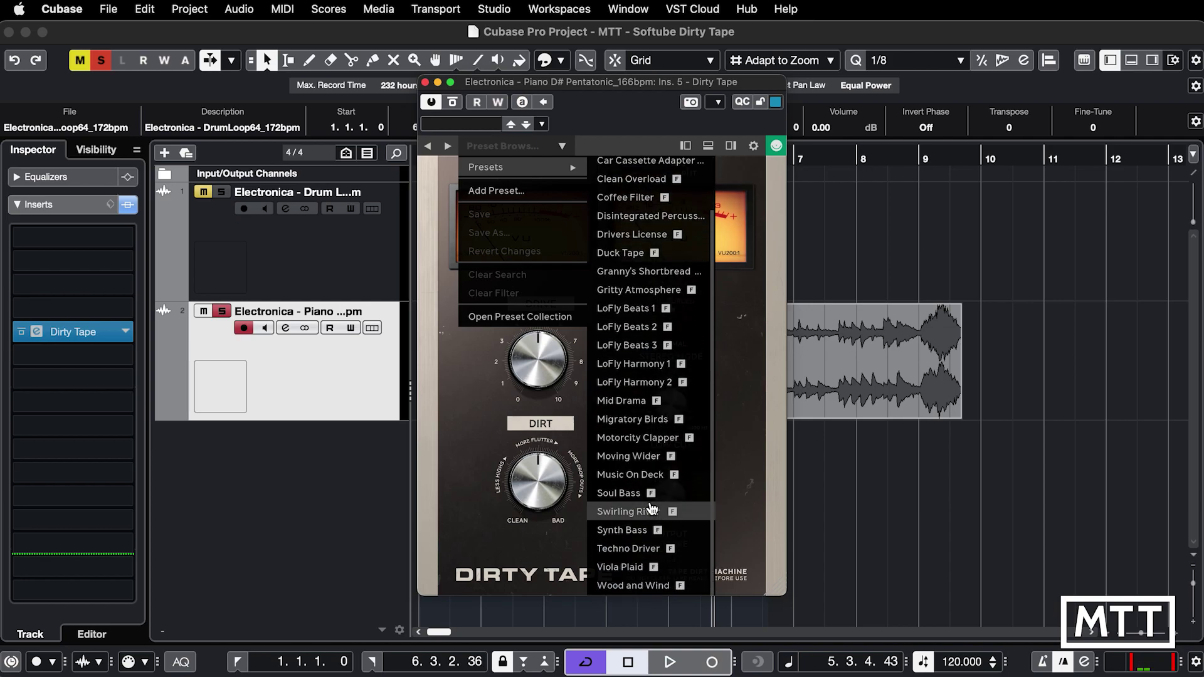
pyautogui.scroll(3, 652, 508)
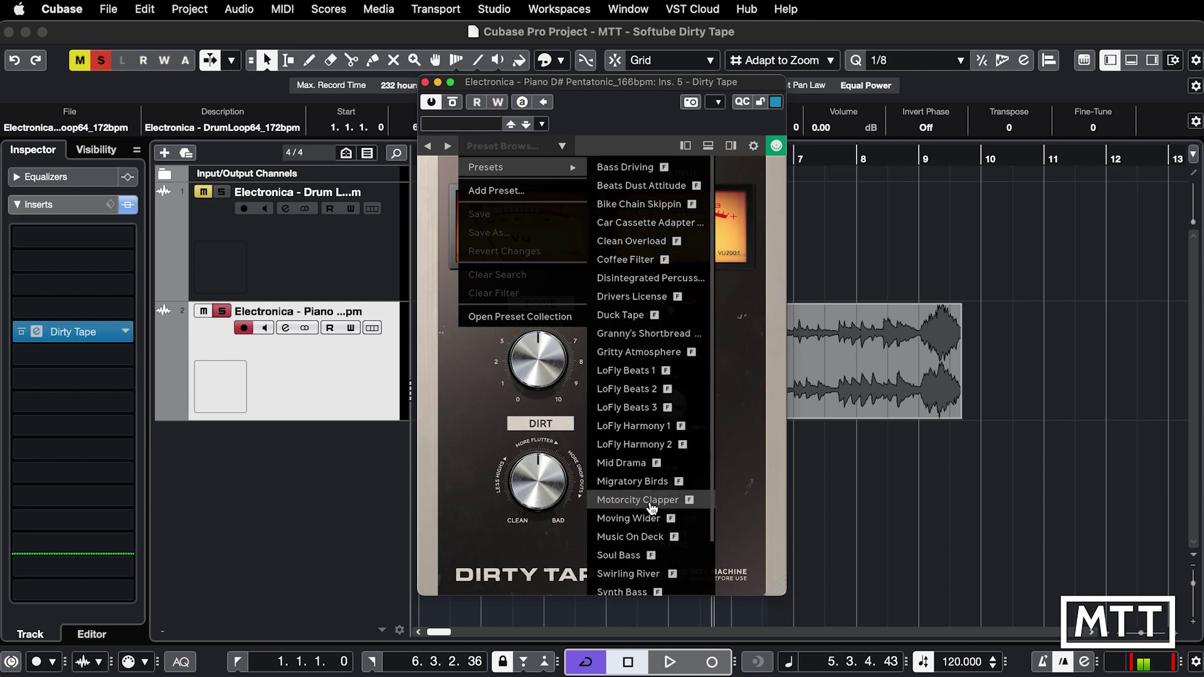
pyautogui.click(648, 223)
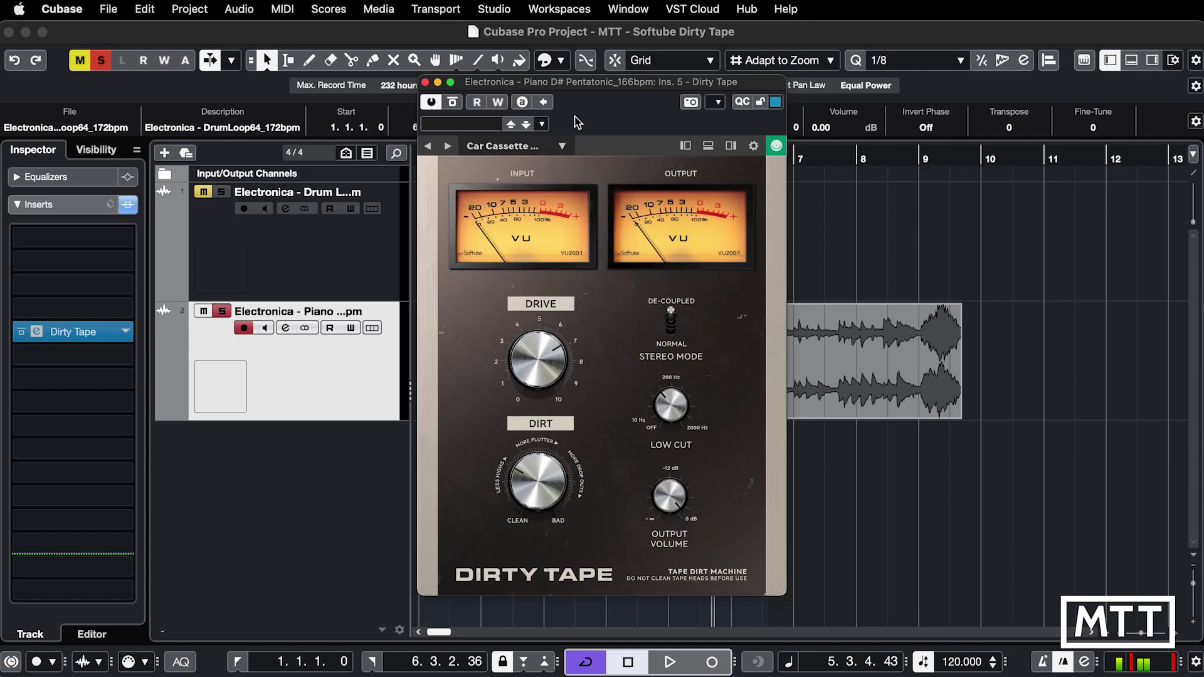
pyautogui.moveTo(582, 93); pyautogui.dragTo(805, 116)
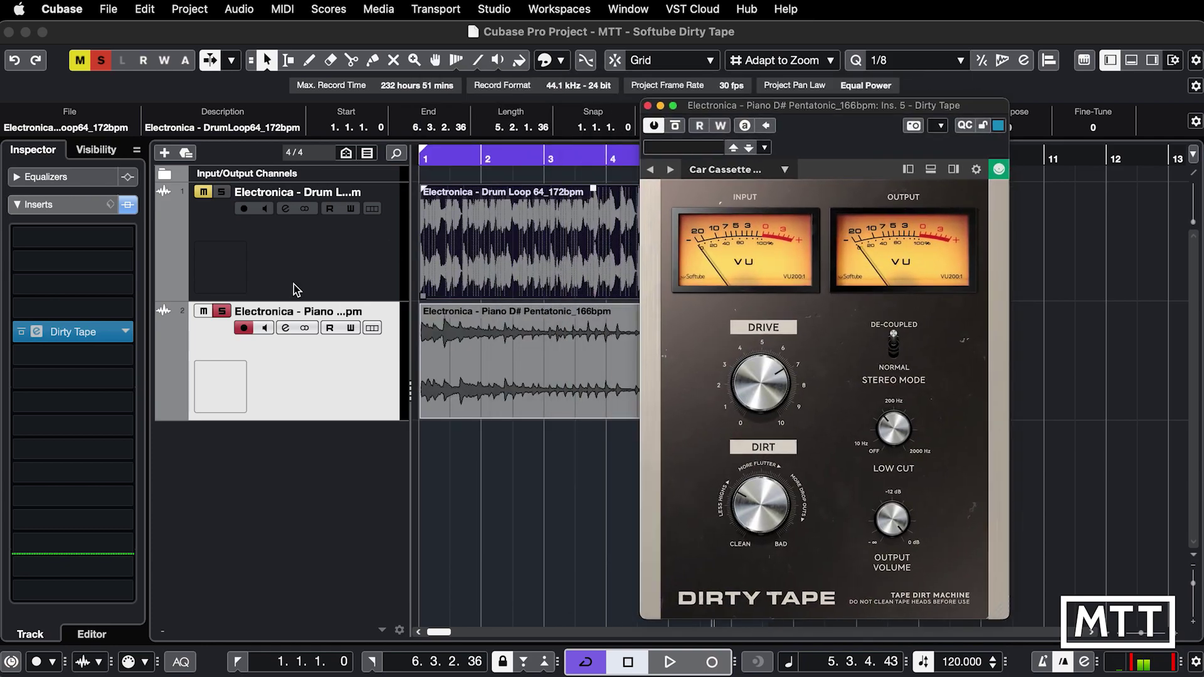
# Step: Play the piano event and turn Dirty Tape's Dirt up to about halfway
pyautogui.click(482, 363)
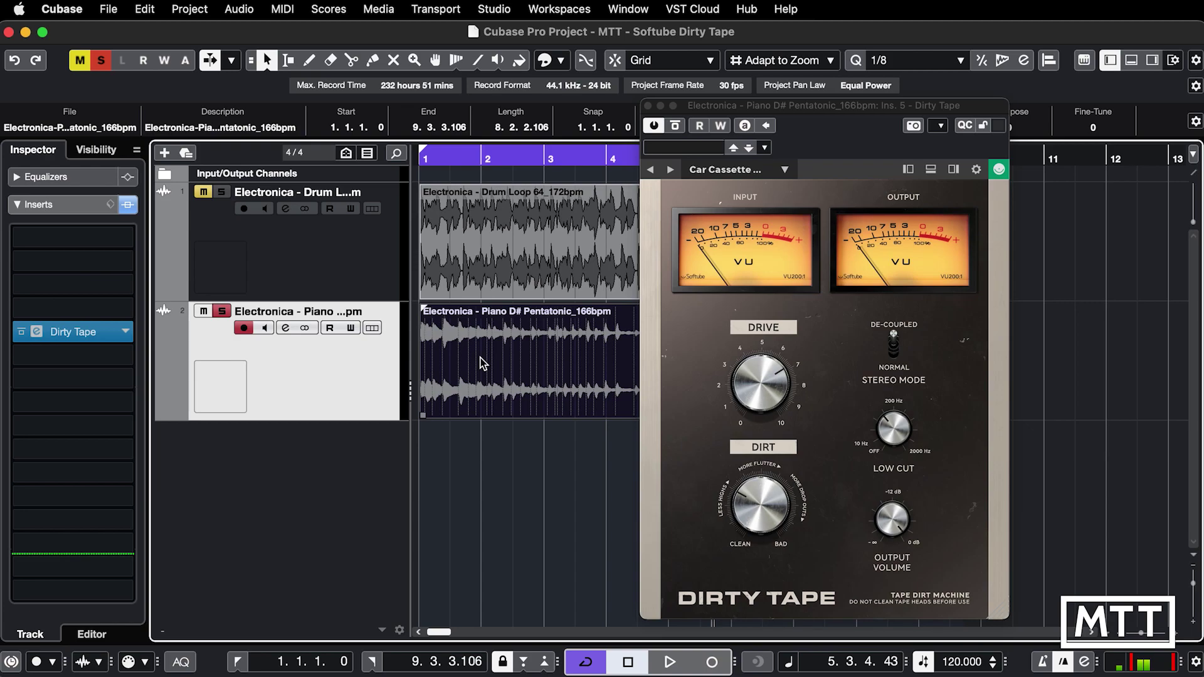
pyautogui.press('space')
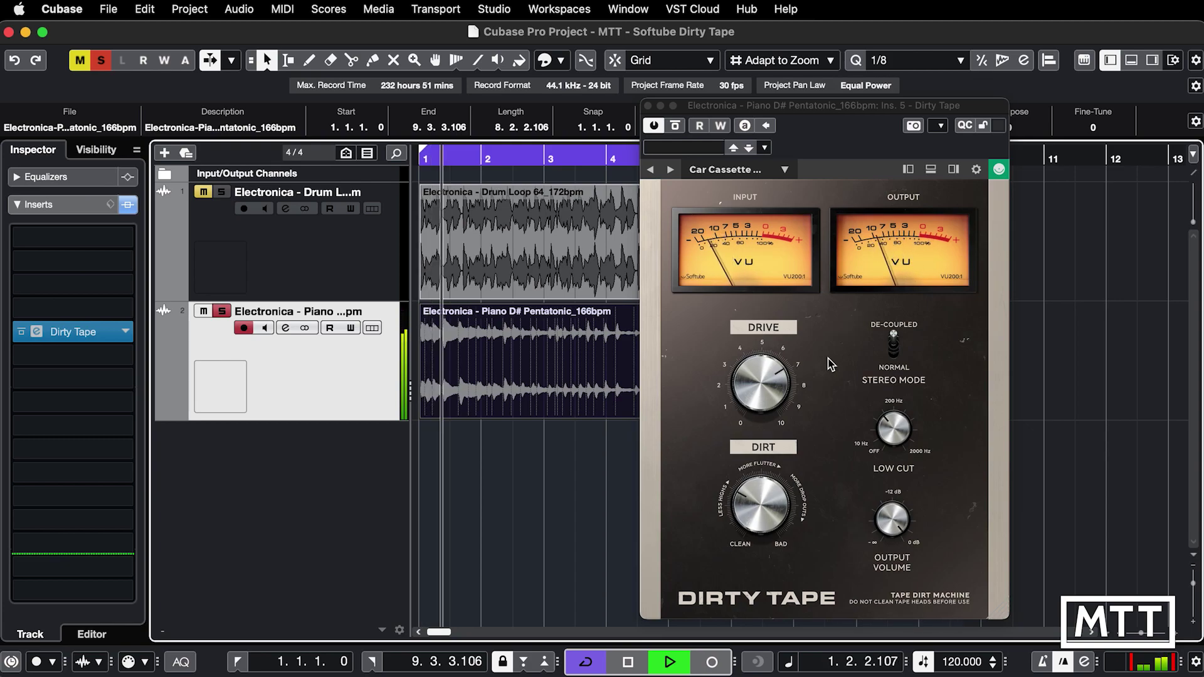
pyautogui.moveTo(746, 515); pyautogui.dragTo(748, 451)
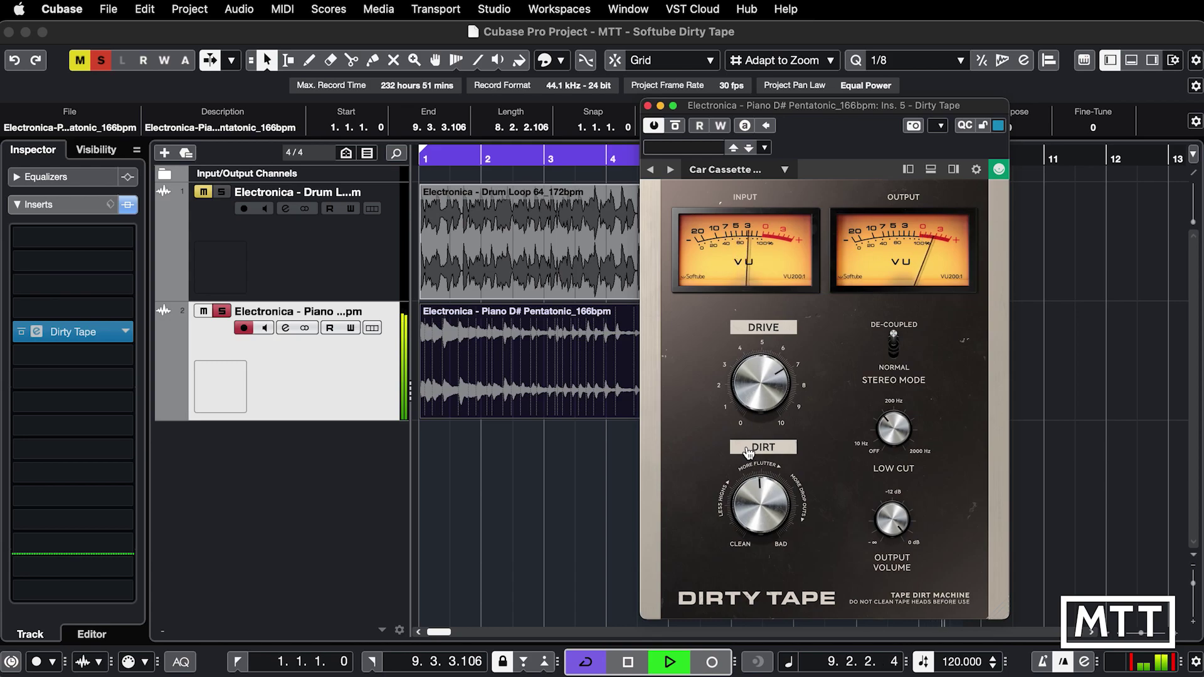
# Step: Stop, bring up the Audio Performance meter with F12, and resume playback
pyautogui.press('space')
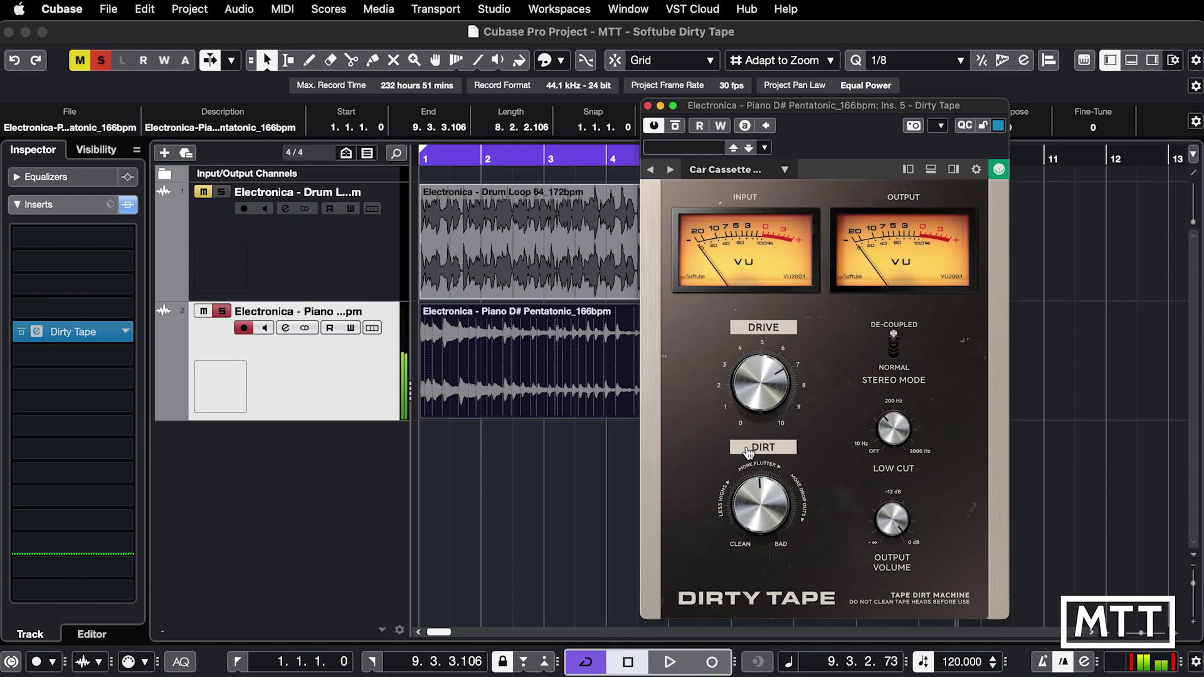
pyautogui.press('F12')
pyautogui.press('space')
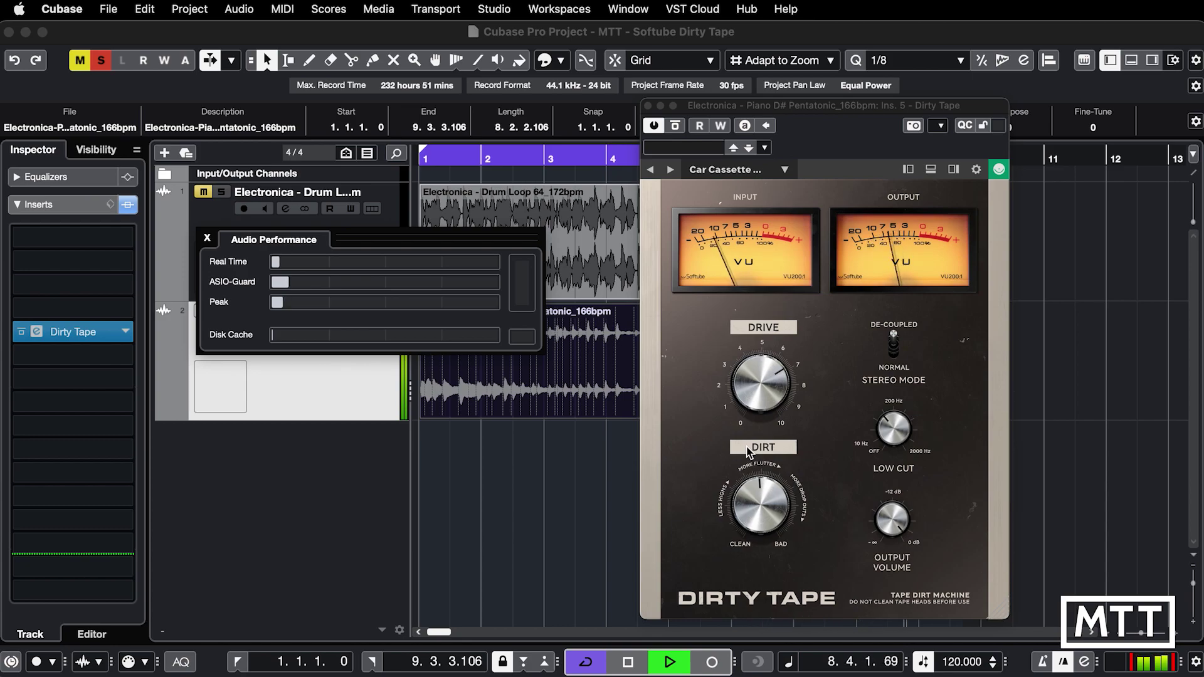
# Step: Stop playback of the piano track running through Dirty Tape
pyautogui.press('space')
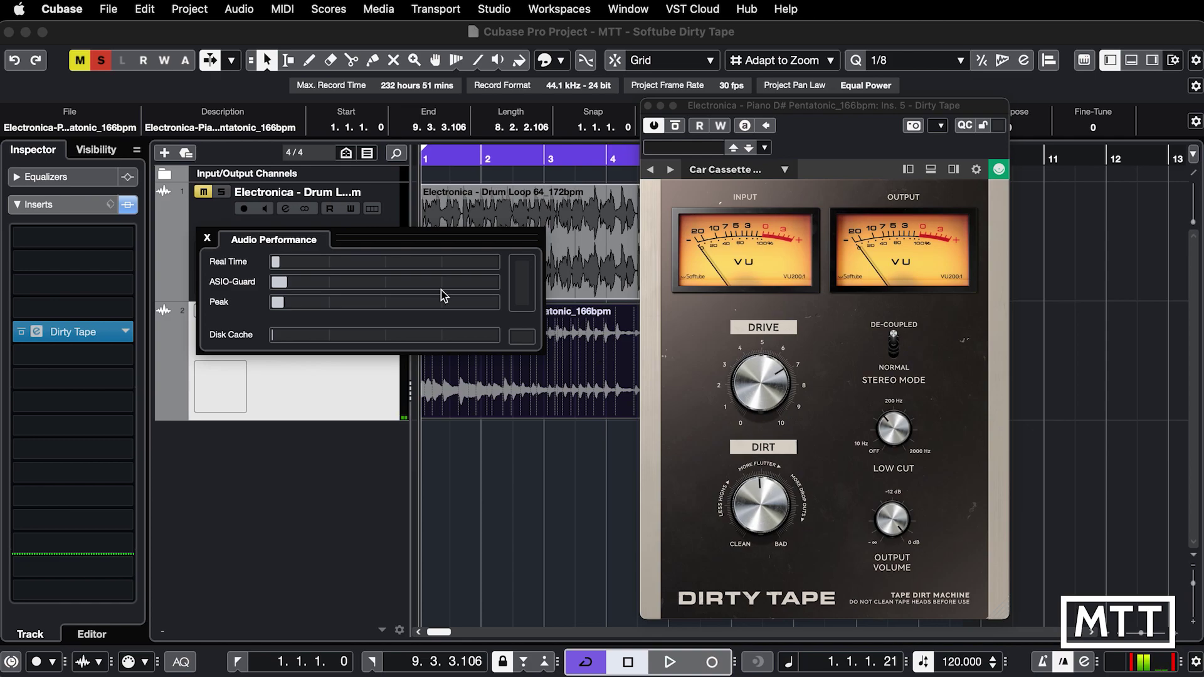
pyautogui.click(208, 239)
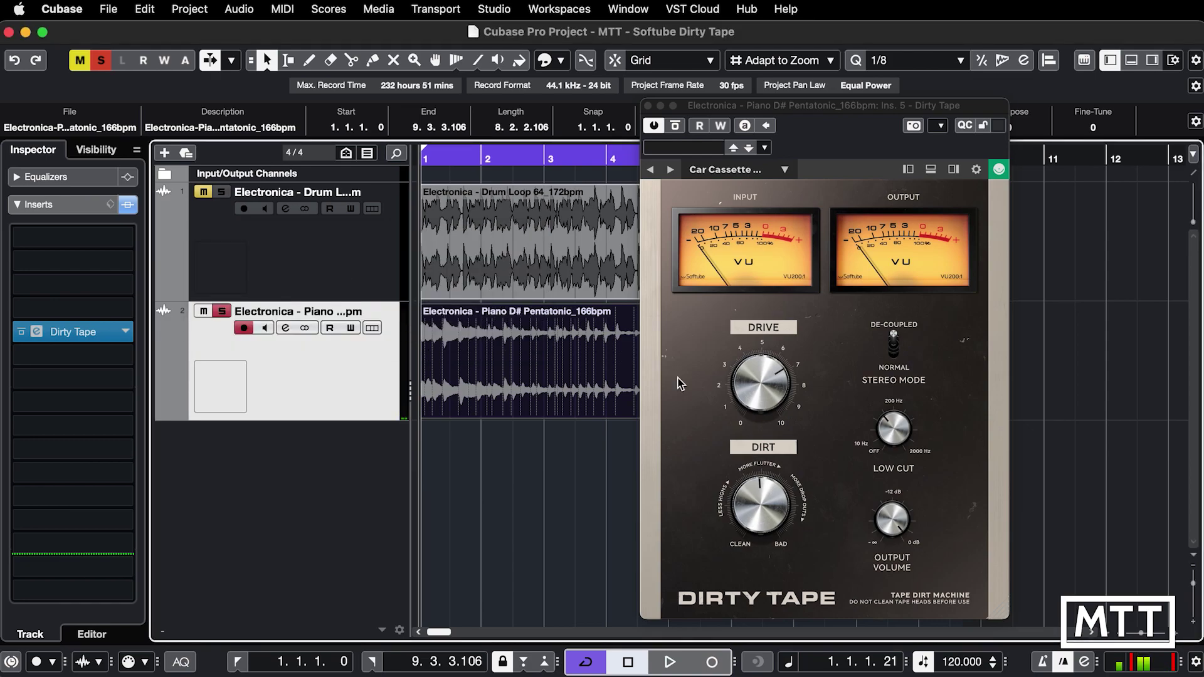